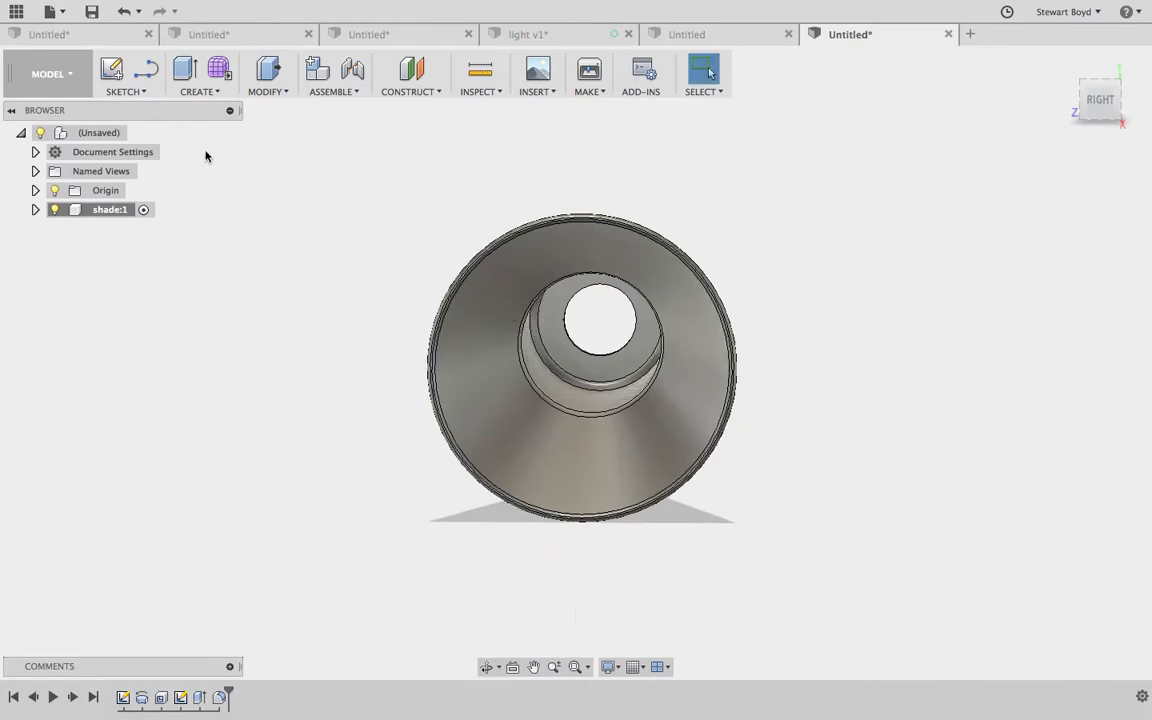
- Create an empty, active component named bulb inside the shade component
{"action": "left_click", "coordinate": [216, 93]}
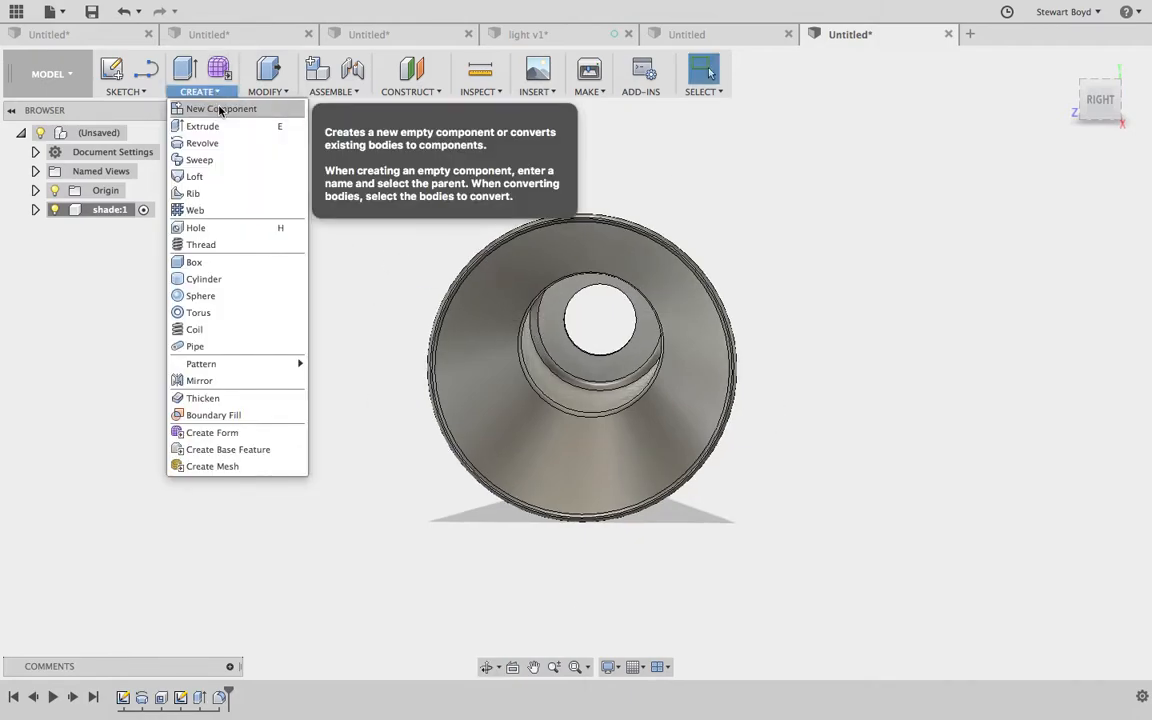
{"action": "left_click", "coordinate": [219, 108]}
{"action": "left_click_drag", "start_coordinate": [1040, 270], "coordinate": [989, 271]}
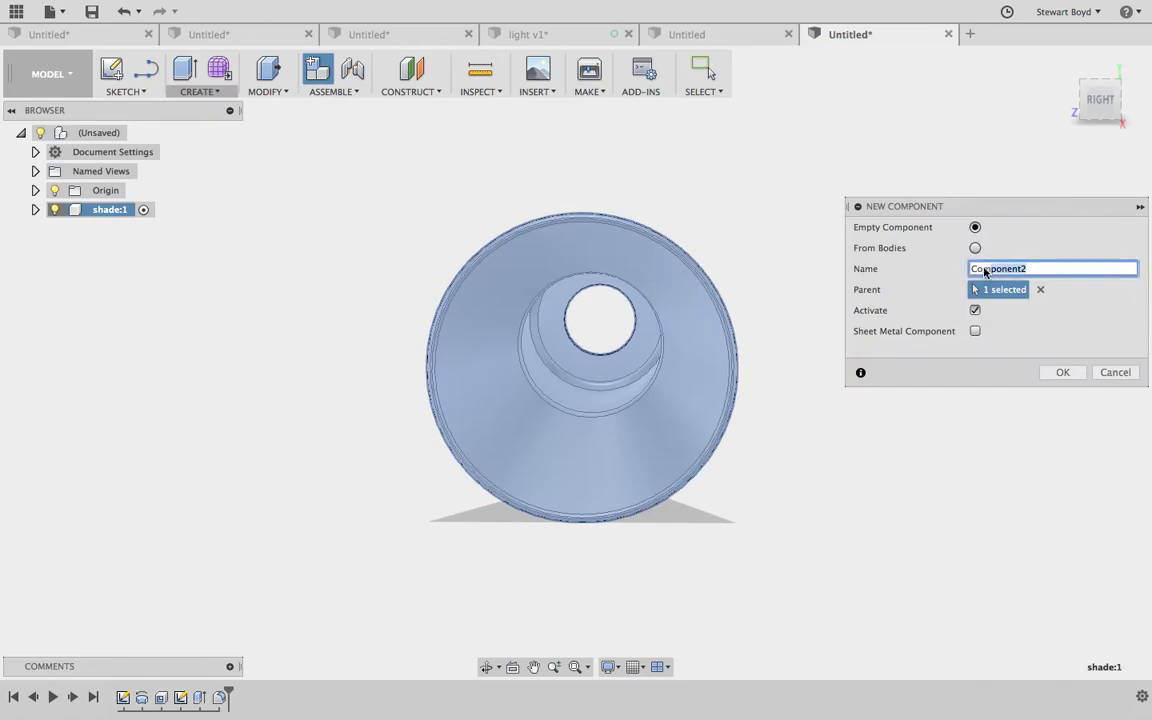
{"action": "type", "text": "bulb"}
{"action": "key", "text": "Return"}
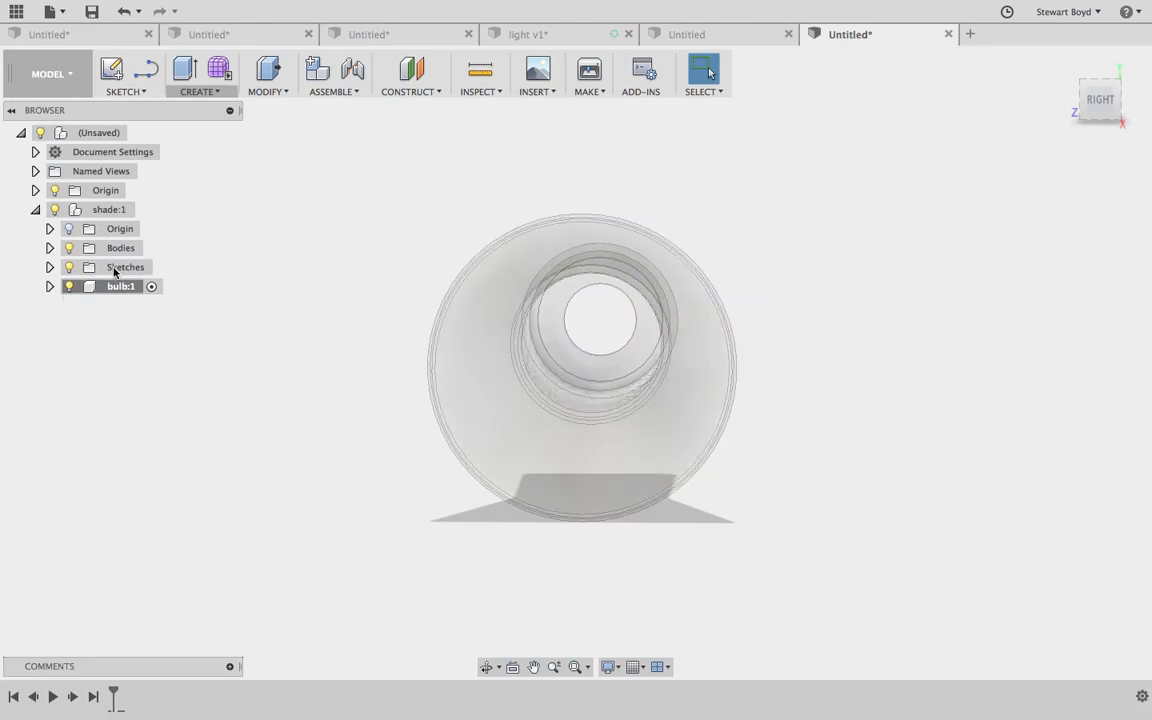
- Sketch a circle on the inner end face of the shade's neck, concentric with and slightly larger than the hole
{"action": "left_click", "coordinate": [122, 91]}
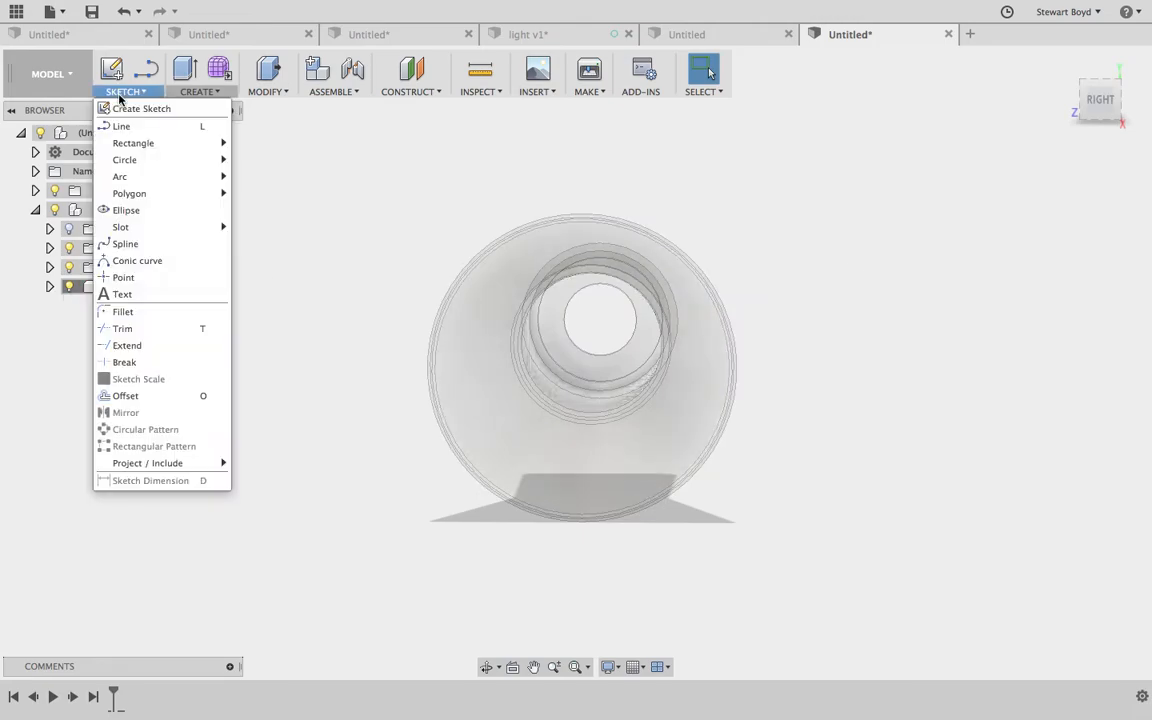
{"action": "left_click", "coordinate": [115, 108]}
{"action": "left_click", "coordinate": [558, 341]}
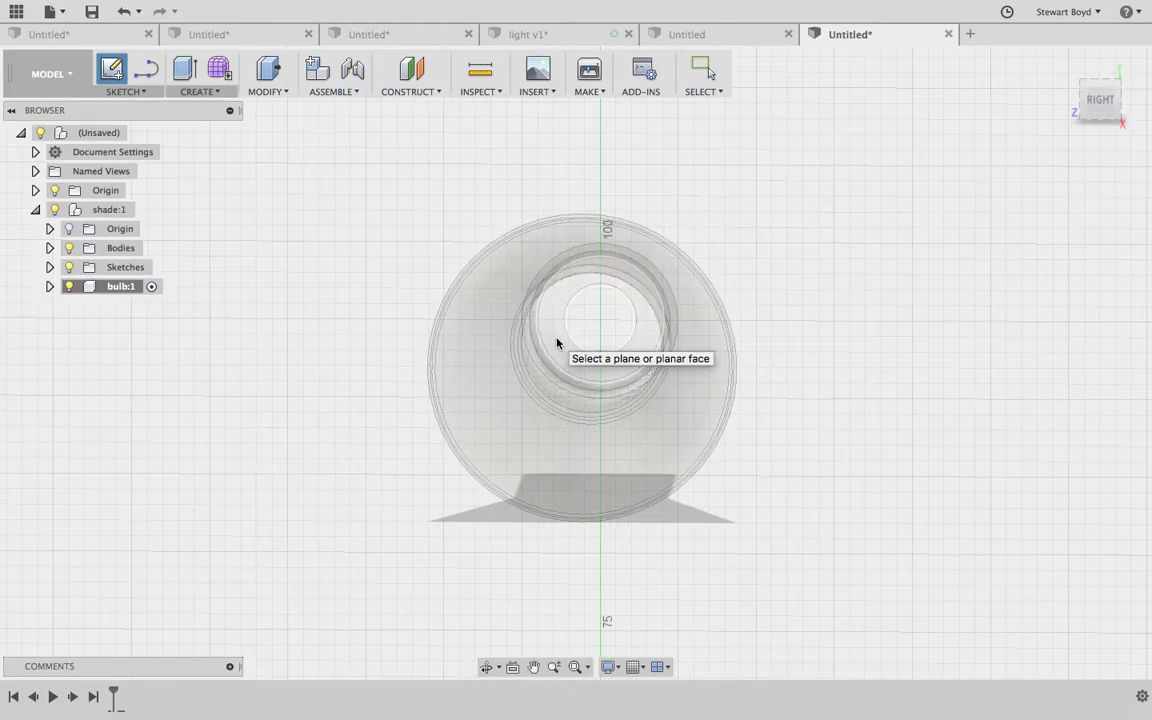
{"action": "left_click", "coordinate": [558, 342]}
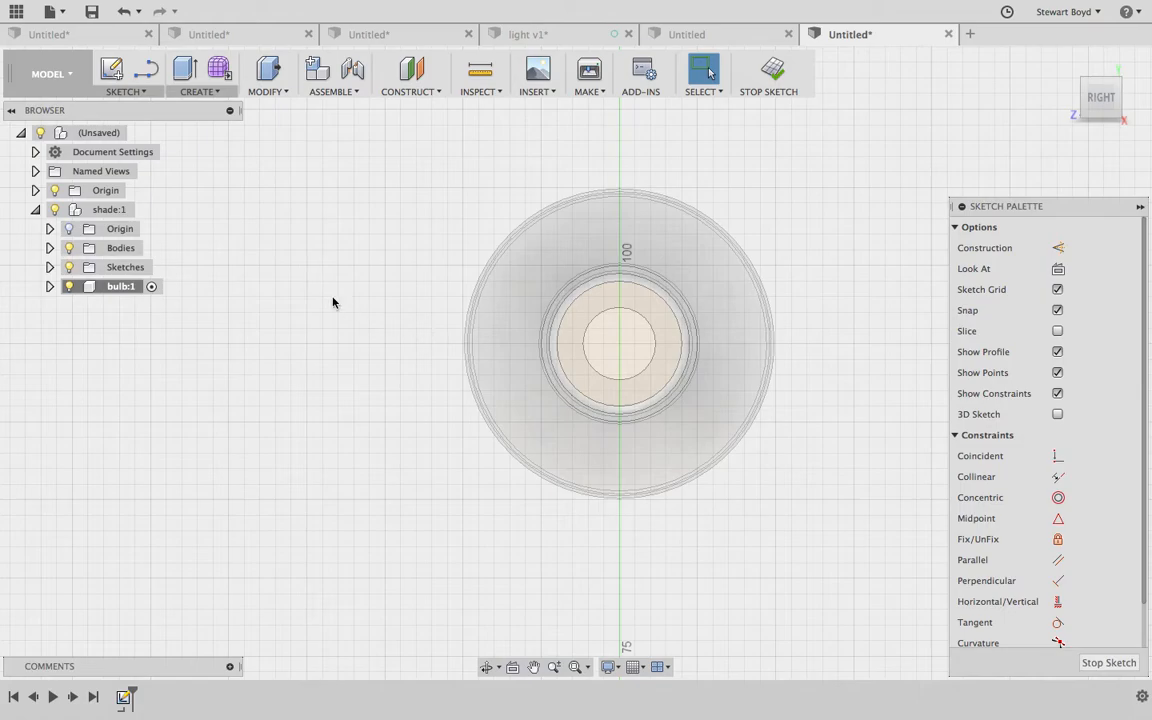
{"action": "left_click", "coordinate": [126, 92]}
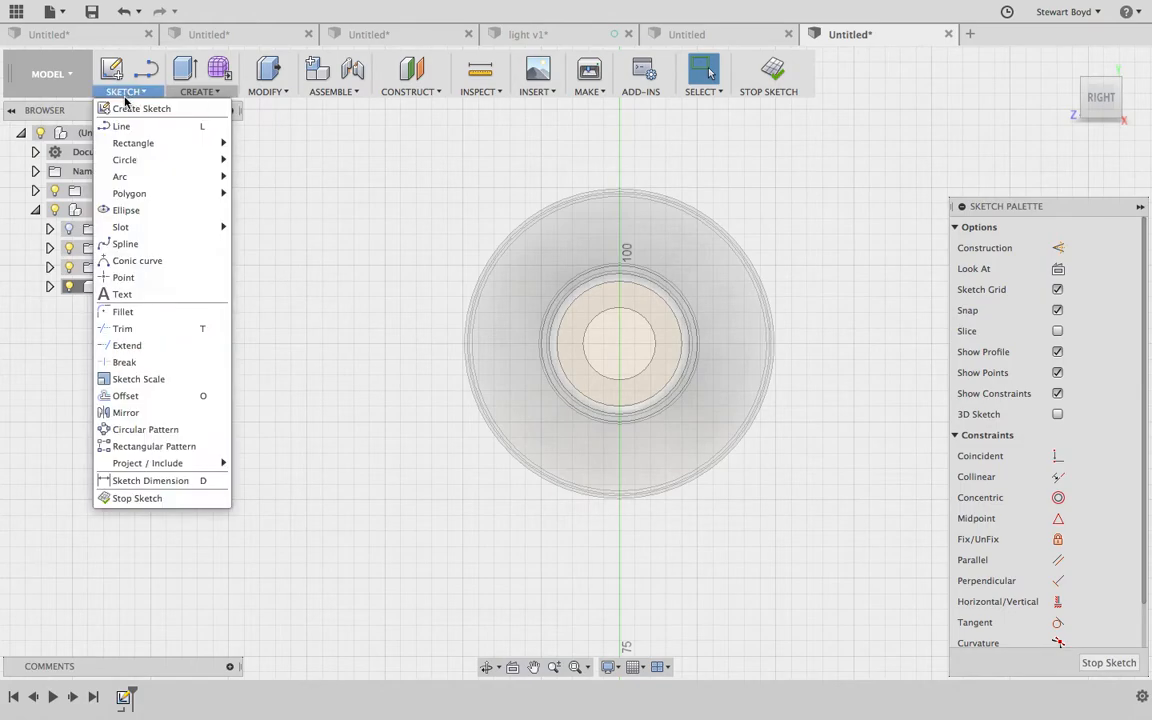
{"action": "mouse_move", "coordinate": [148, 160]}
{"action": "left_click", "coordinate": [259, 163]}
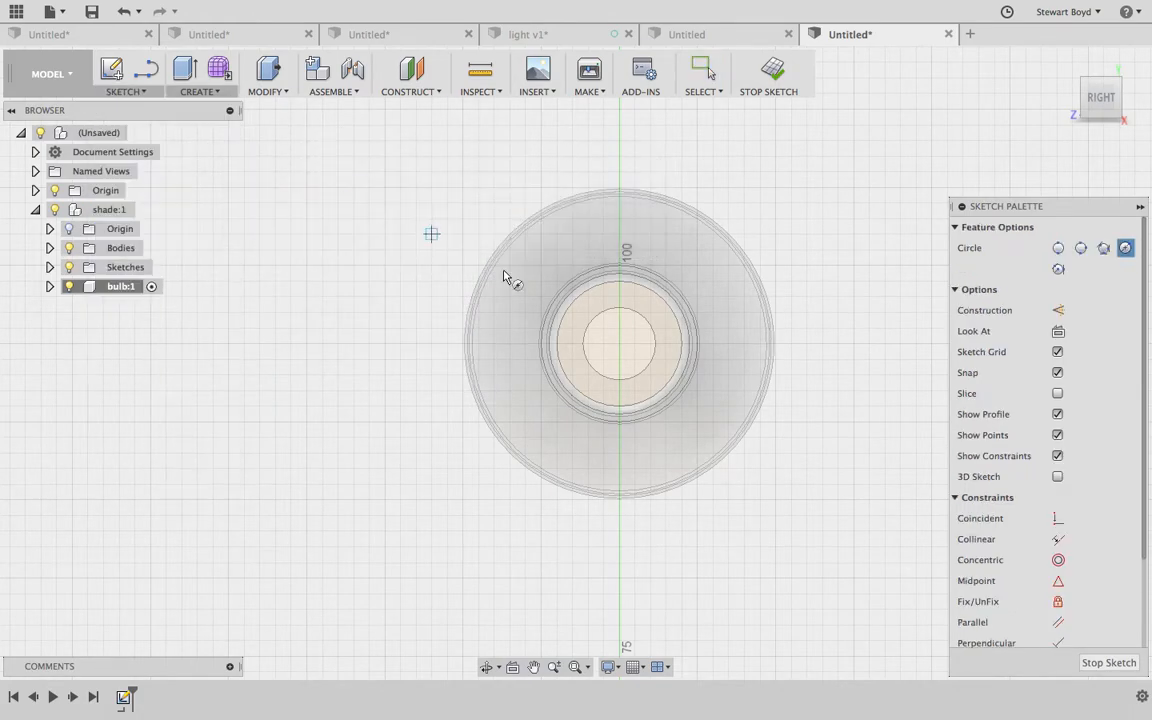
{"action": "left_click", "coordinate": [619, 344]}
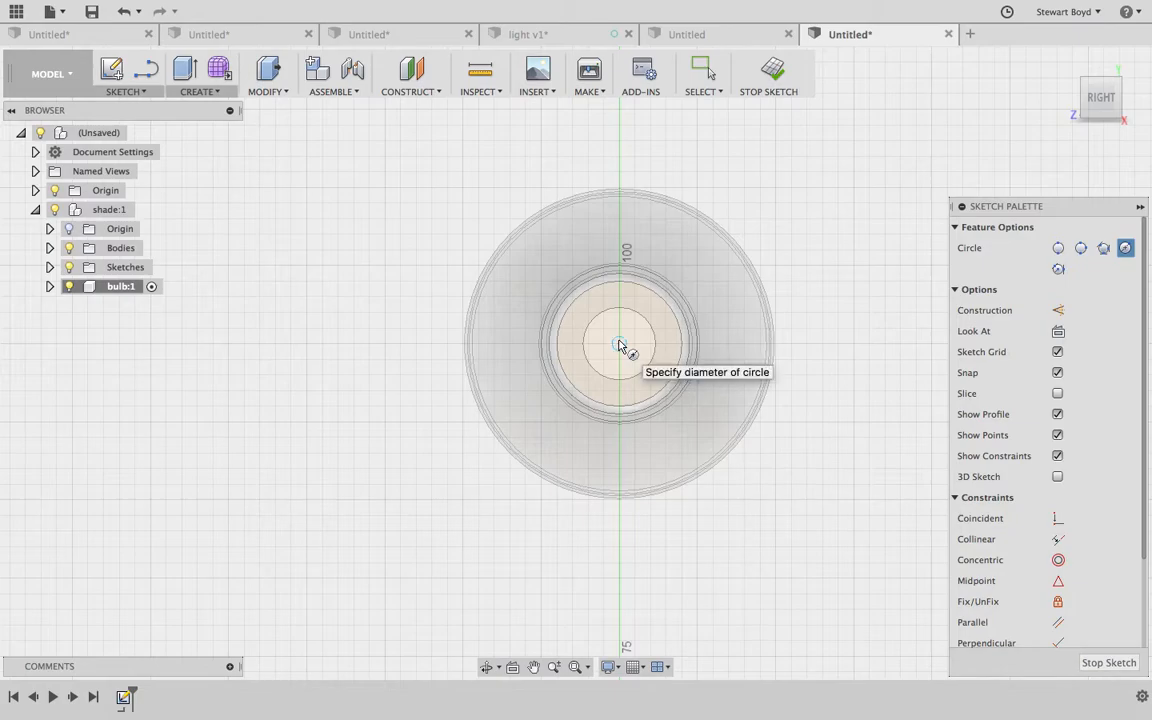
{"action": "scroll", "coordinate": [590, 343], "scroll_direction": "up", "scroll_amount": 3}
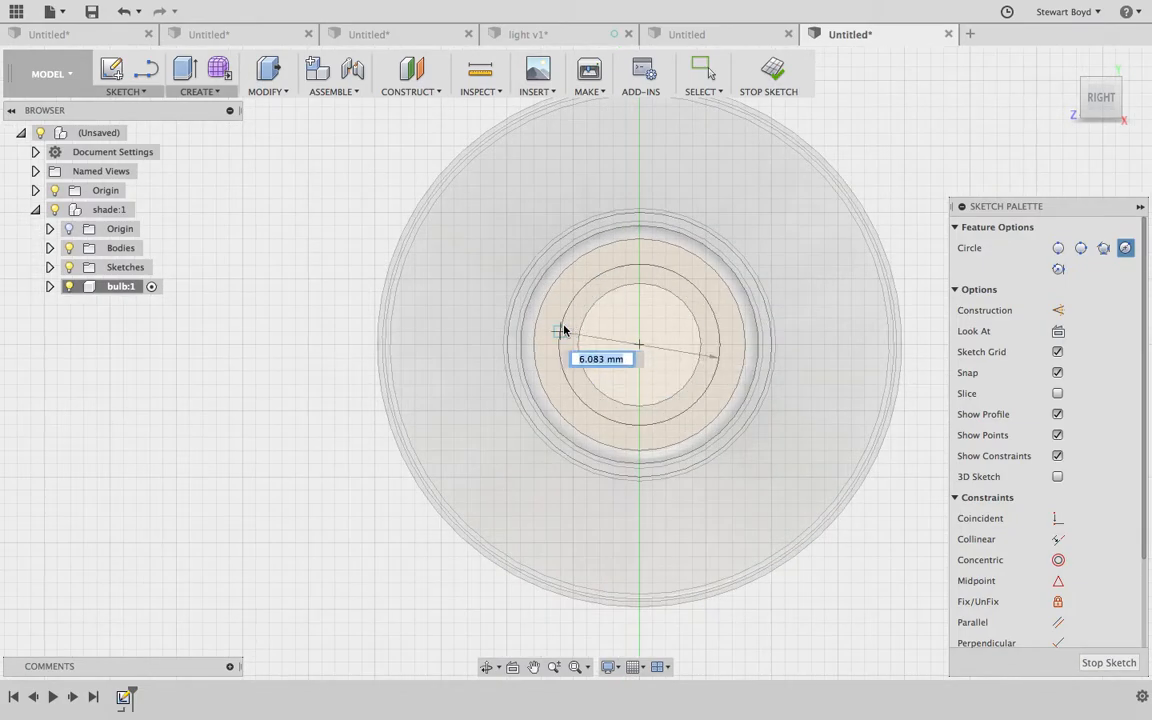
{"action": "left_click", "coordinate": [564, 330]}
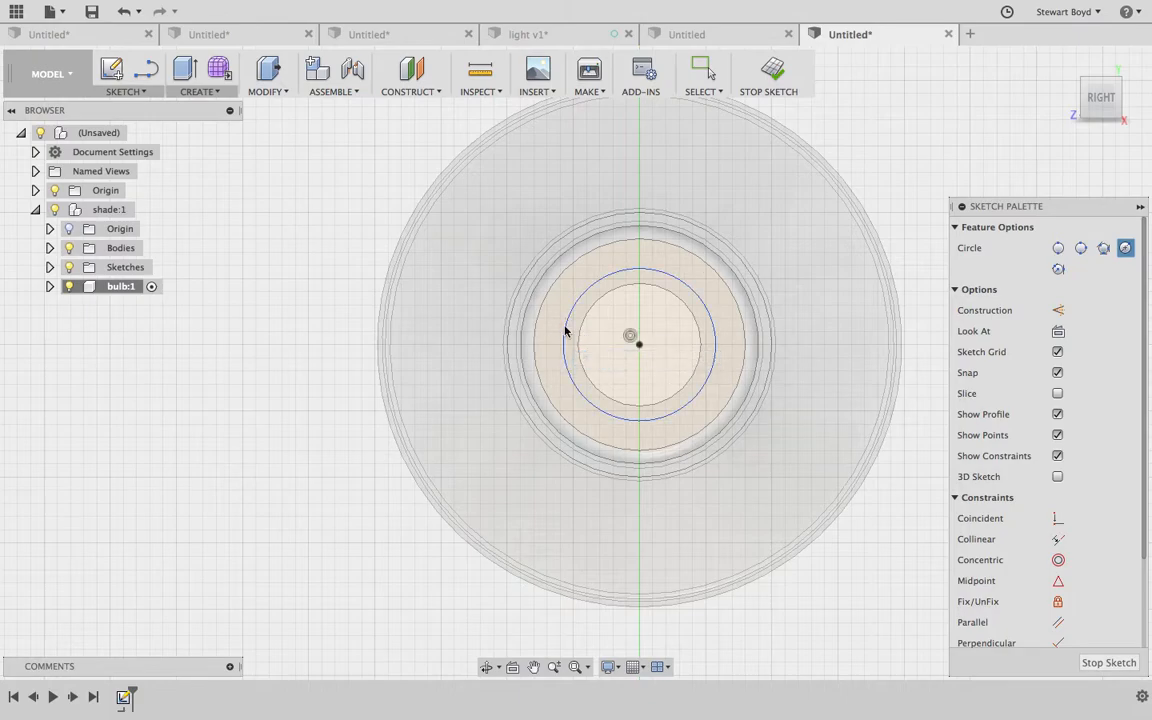
{"action": "left_click", "coordinate": [1109, 663]}
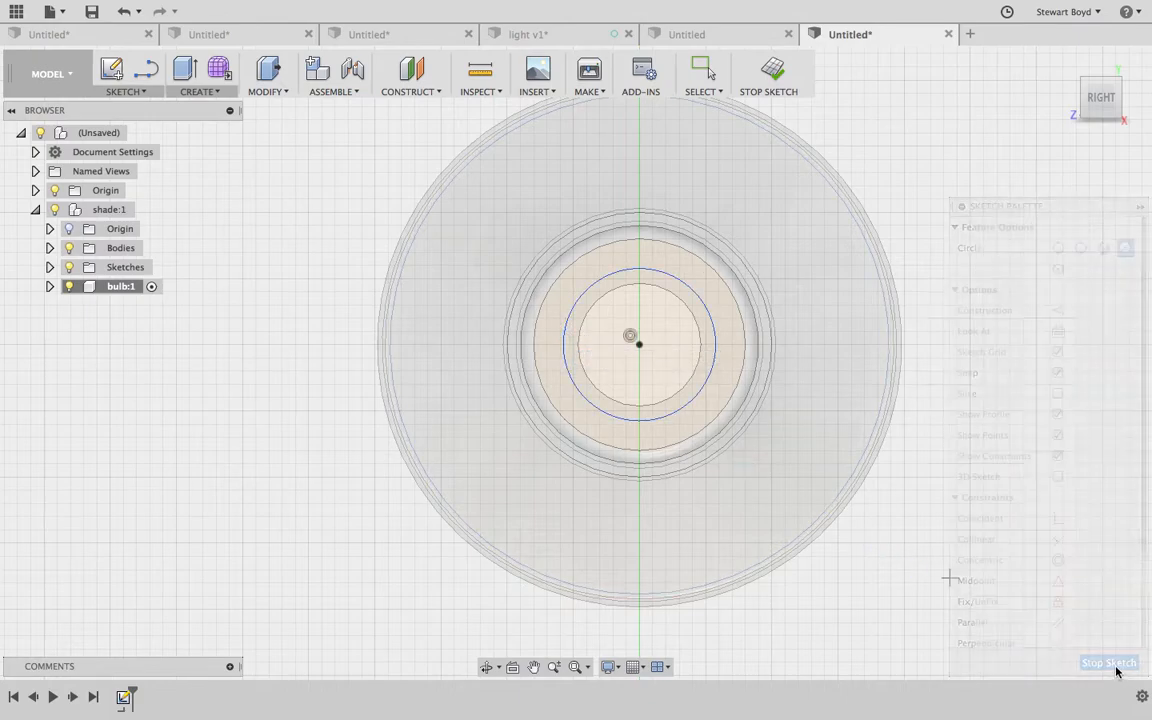
- Extrude both profiles inside the new circle 4.50 mm into the shade's neck as a new body
{"action": "left_click", "coordinate": [486, 667]}
{"action": "left_click_drag", "start_coordinate": [643, 354], "coordinate": [626, 362]}
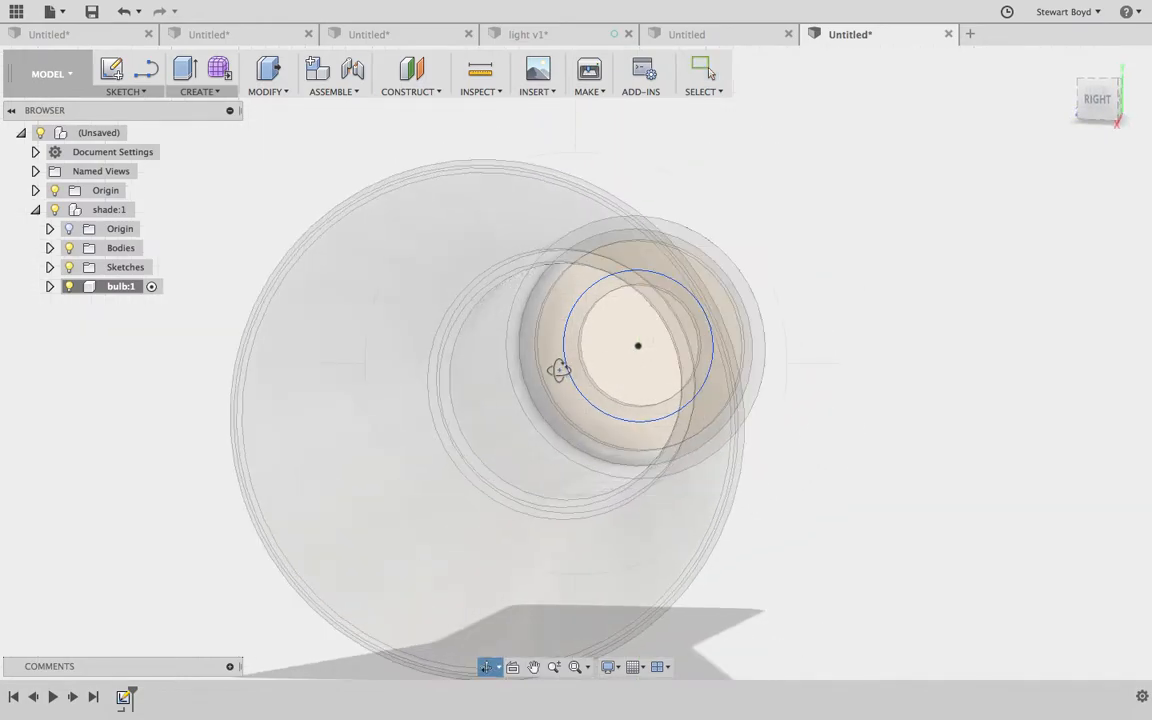
{"action": "key", "text": "Escape"}
{"action": "left_click", "coordinate": [199, 93]}
{"action": "left_click", "coordinate": [185, 110]}
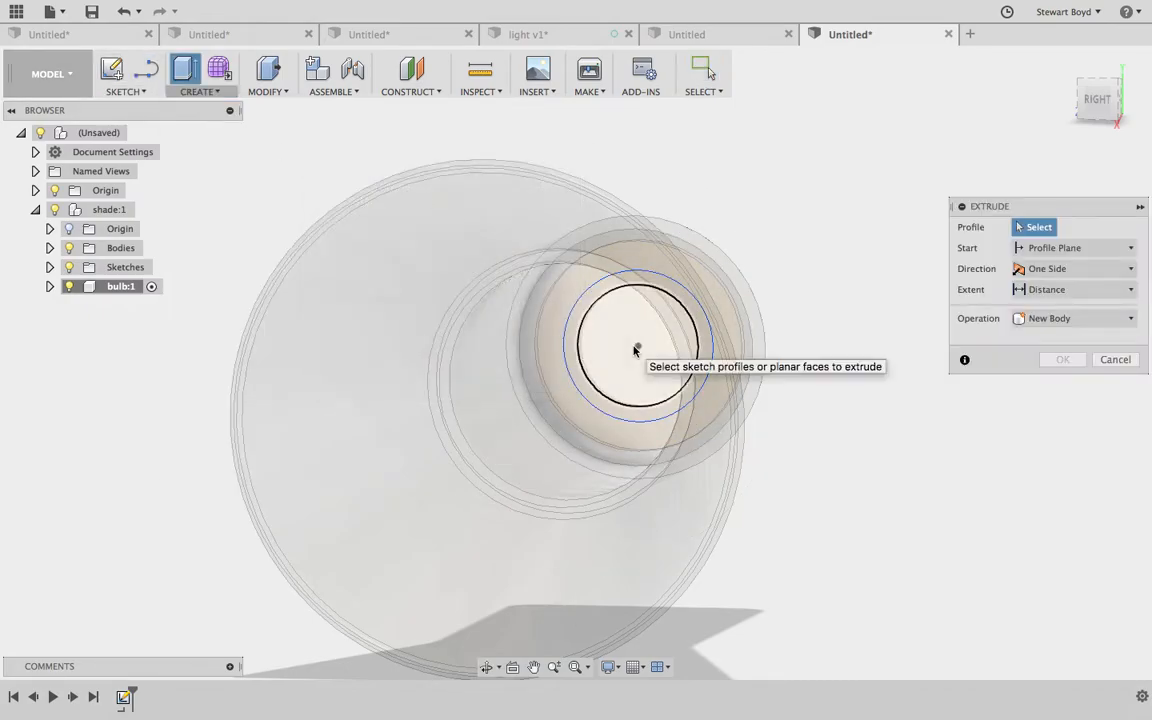
{"action": "left_click", "coordinate": [636, 349]}
{"action": "left_click", "coordinate": [571, 350]}
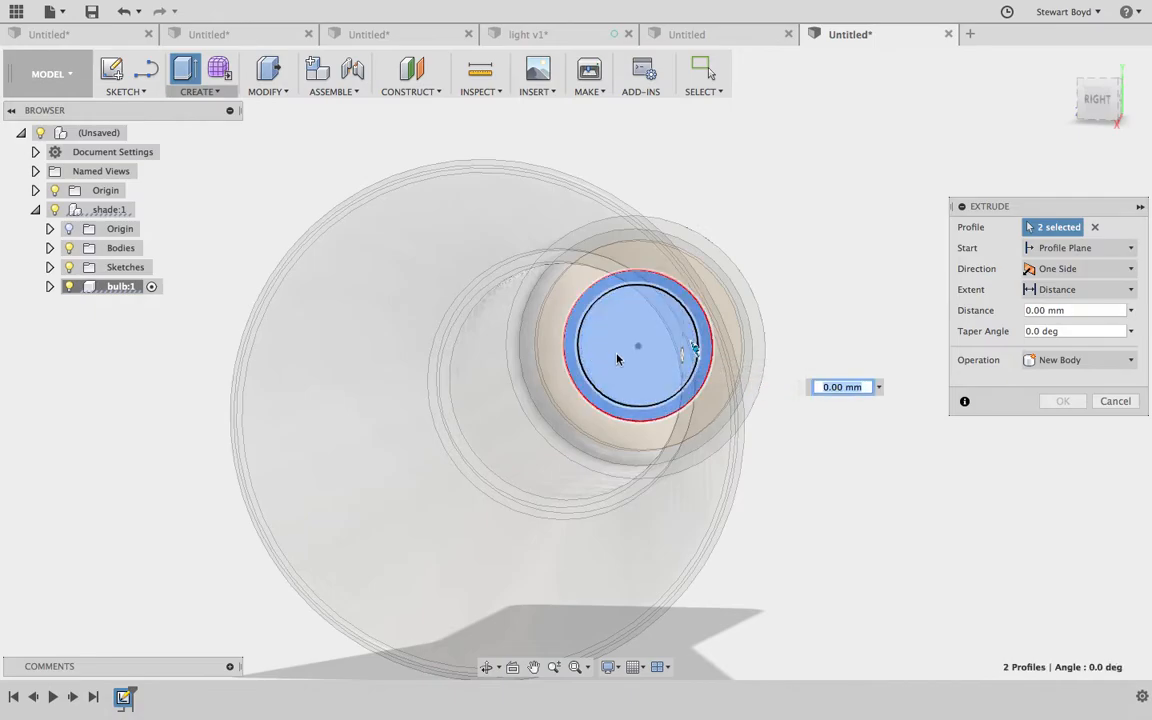
{"action": "left_click", "coordinate": [1100, 103]}
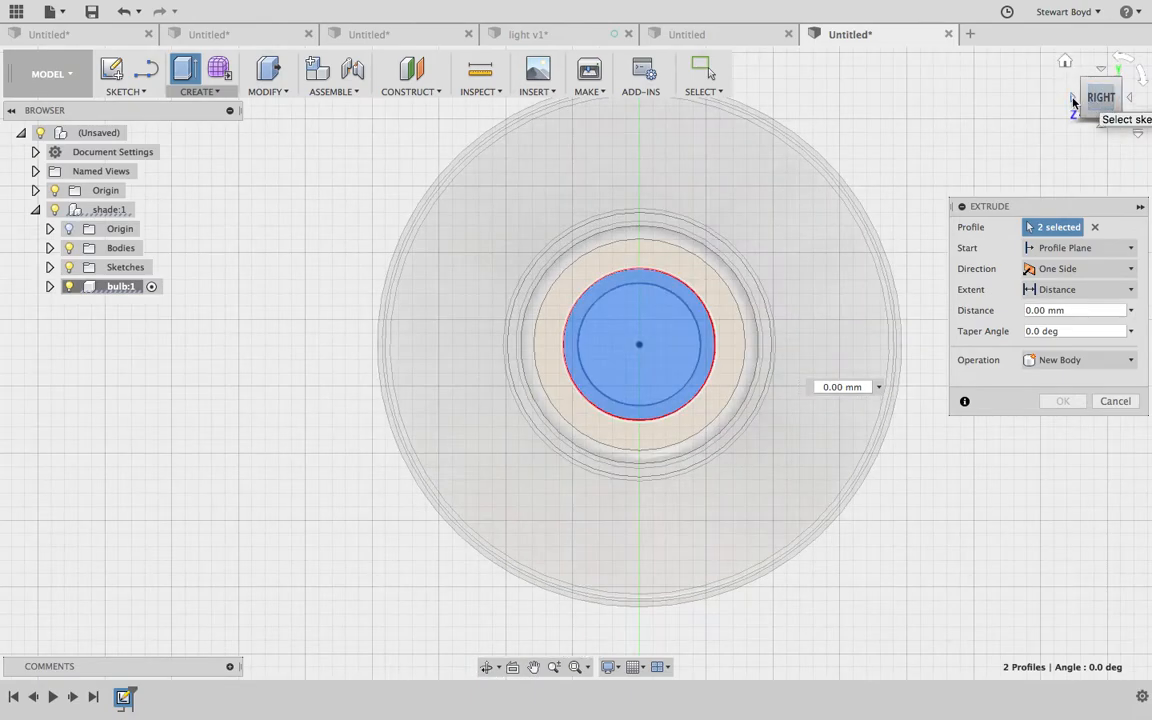
{"action": "left_click", "coordinate": [1073, 98]}
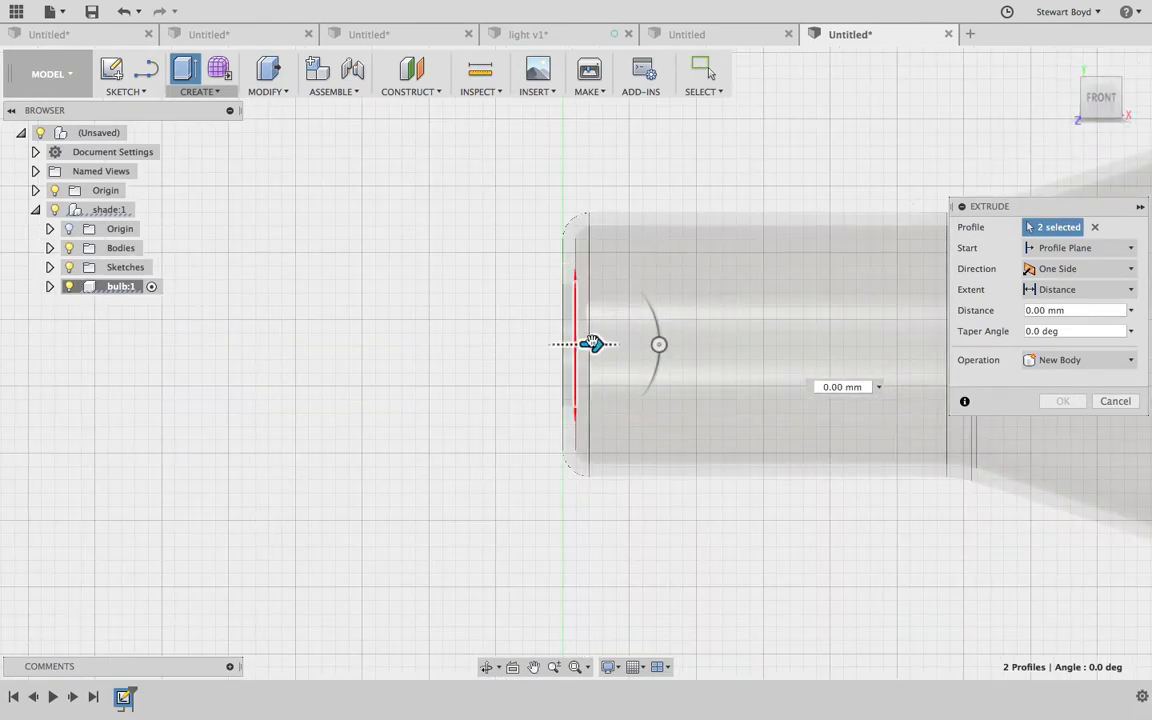
{"action": "left_click_drag", "start_coordinate": [595, 345], "coordinate": [717, 345]}
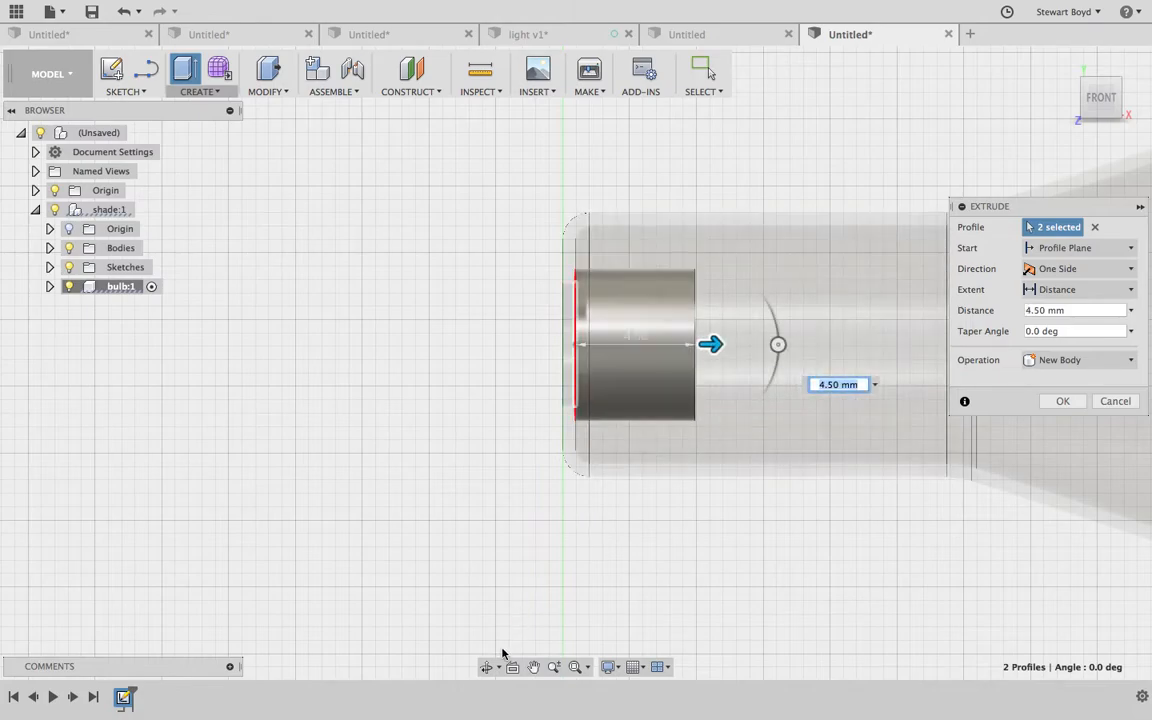
{"action": "left_click", "coordinate": [533, 667]}
{"action": "left_click_drag", "start_coordinate": [717, 467], "coordinate": [514, 470]}
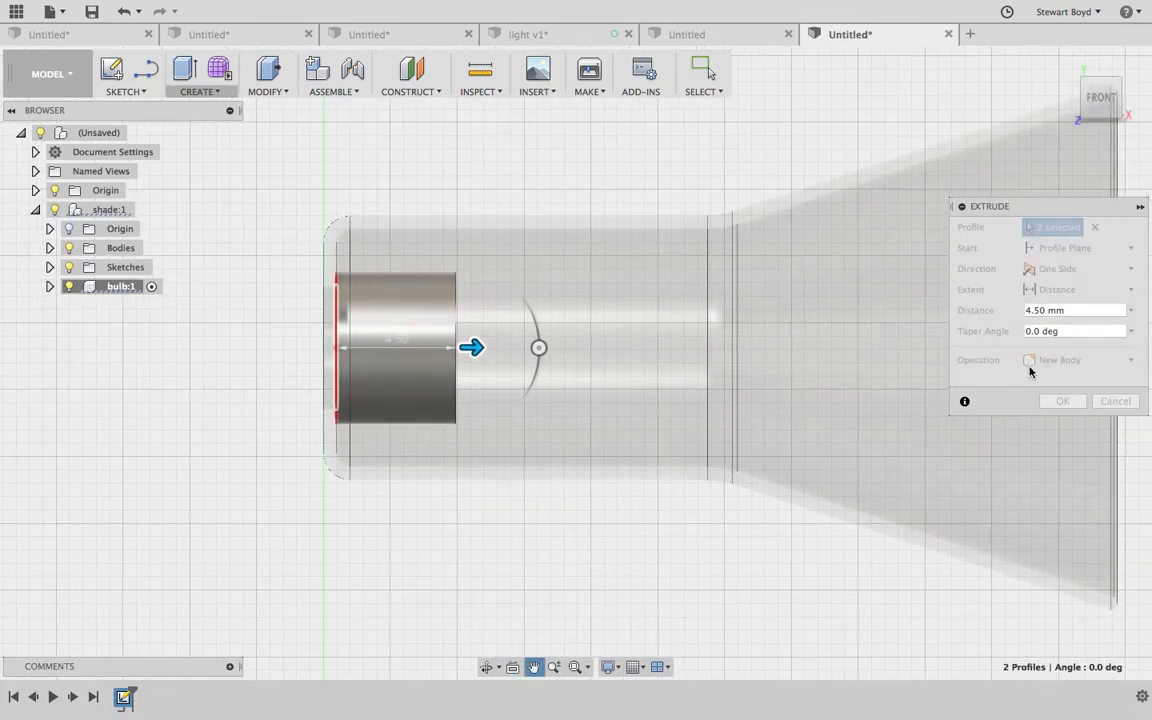
{"action": "key", "text": "Escape"}
{"action": "left_click", "coordinate": [1068, 404]}
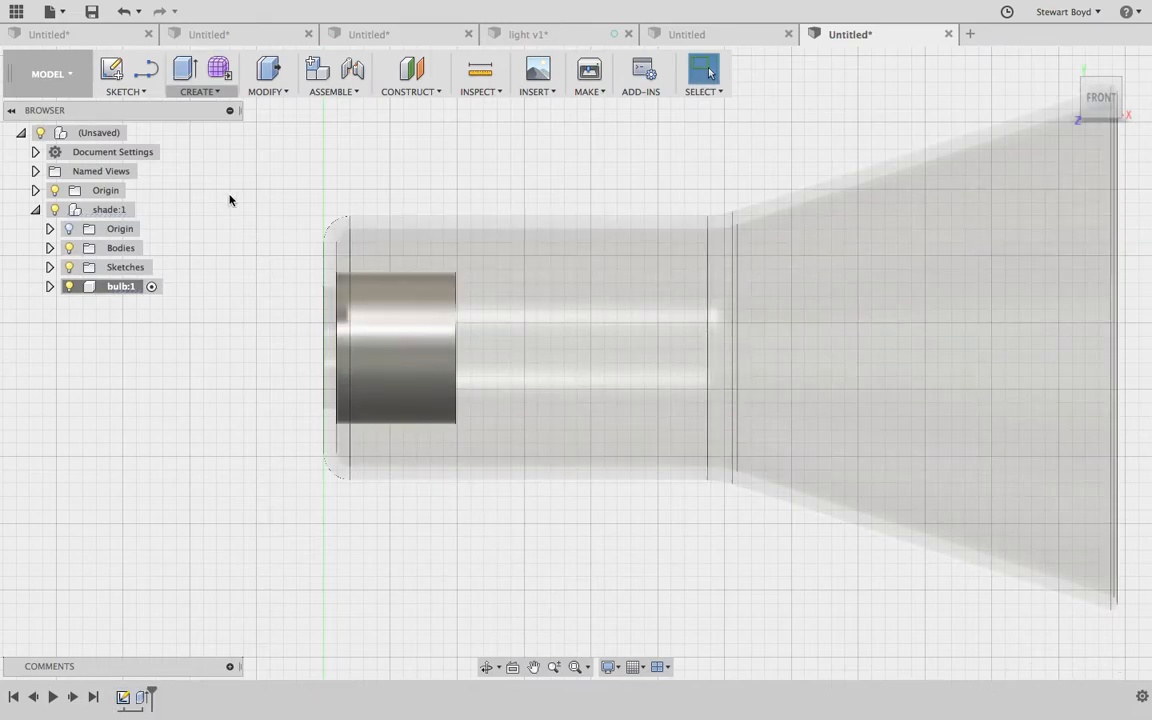
- Round the bulb cylinder's free end edge, facing the shade's wide opening, with a 2.00 mm constant-radius fillet
{"action": "left_click", "coordinate": [265, 92]}
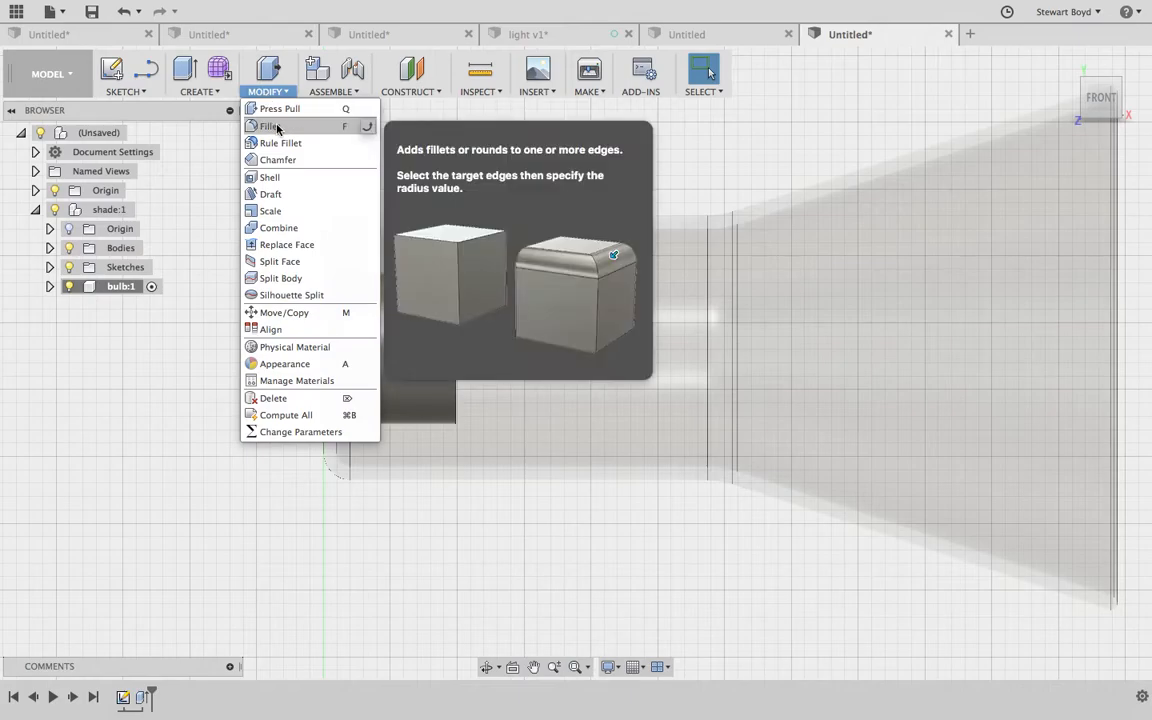
{"action": "left_click", "coordinate": [300, 124]}
{"action": "left_click", "coordinate": [452, 336]}
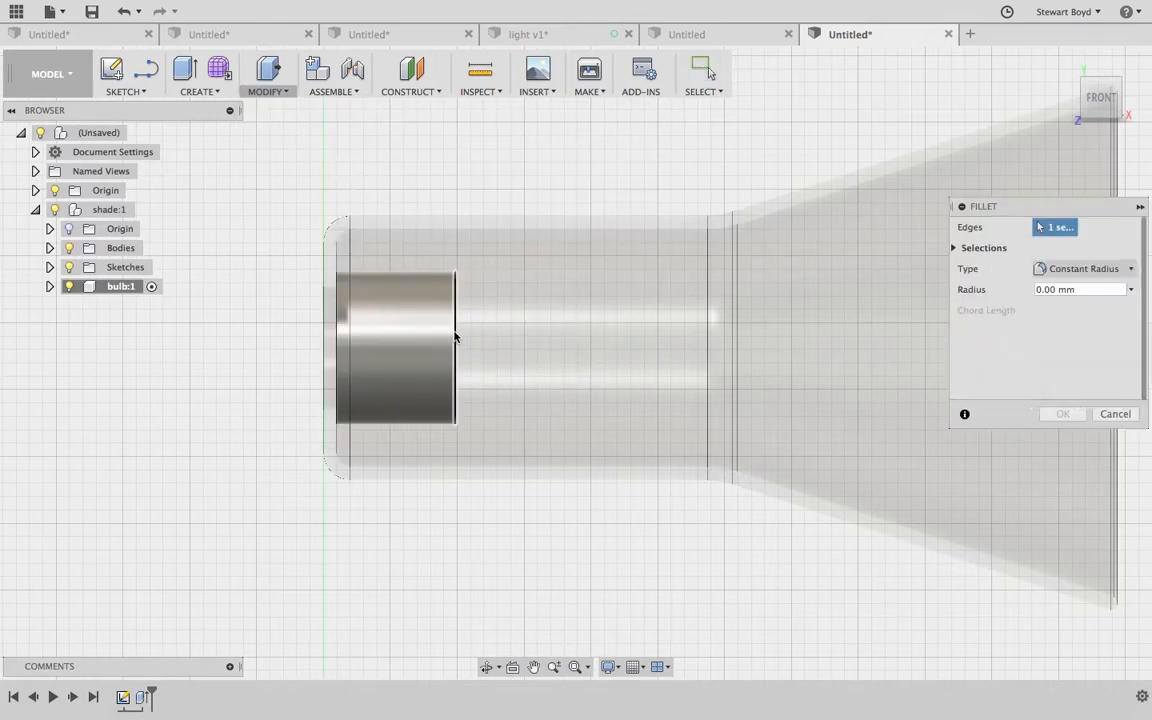
{"action": "left_click_drag", "start_coordinate": [458, 332], "coordinate": [448, 335]}
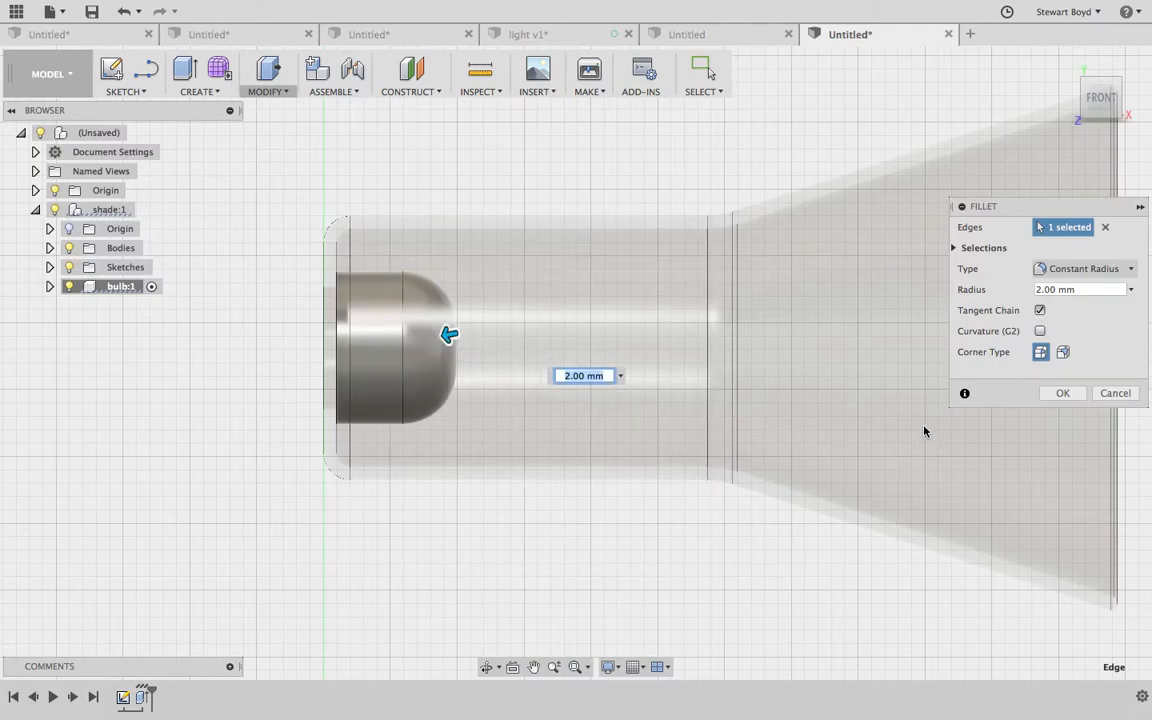
{"action": "left_click", "coordinate": [1065, 395]}
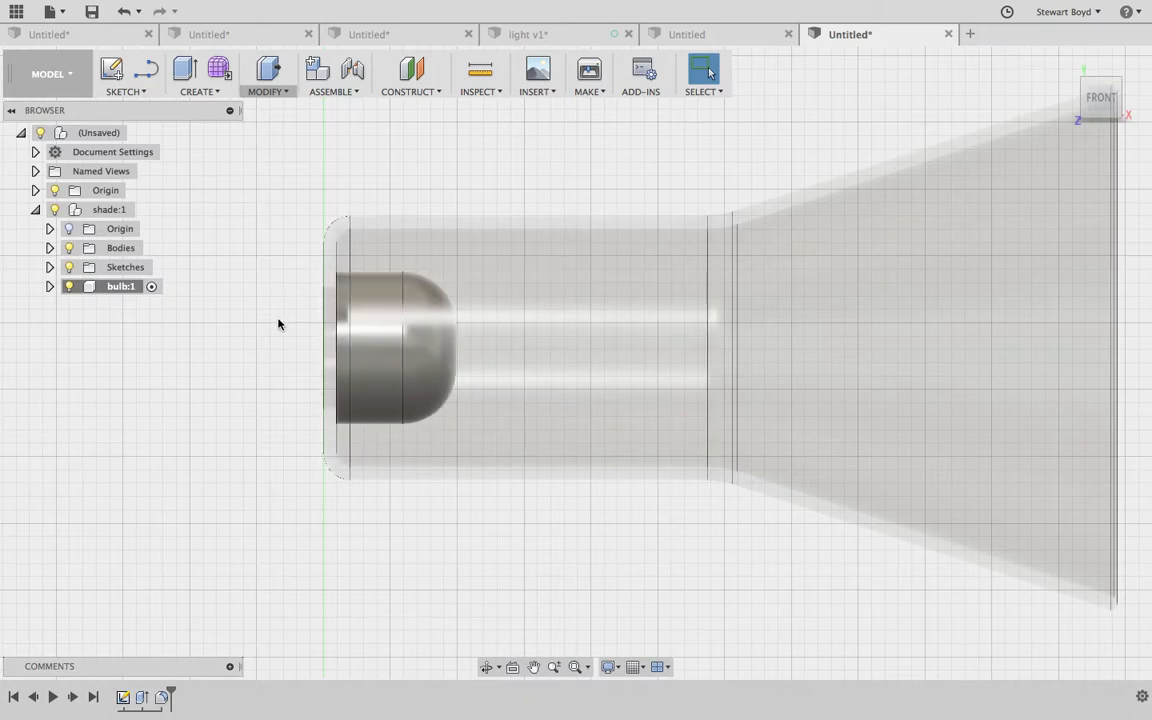
- Sketch a circle on the bulb's flat back face, concentric with the bulb and matching its outer edge
{"action": "left_click", "coordinate": [486, 667]}
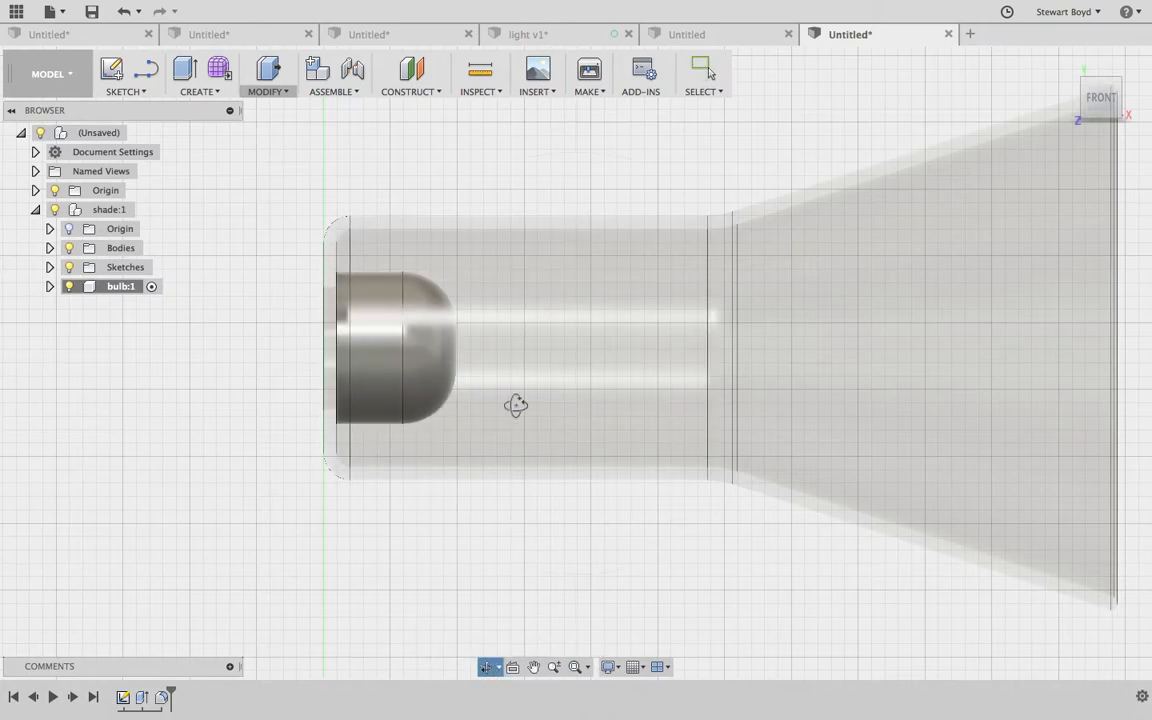
{"action": "left_click_drag", "start_coordinate": [502, 376], "coordinate": [603, 387]}
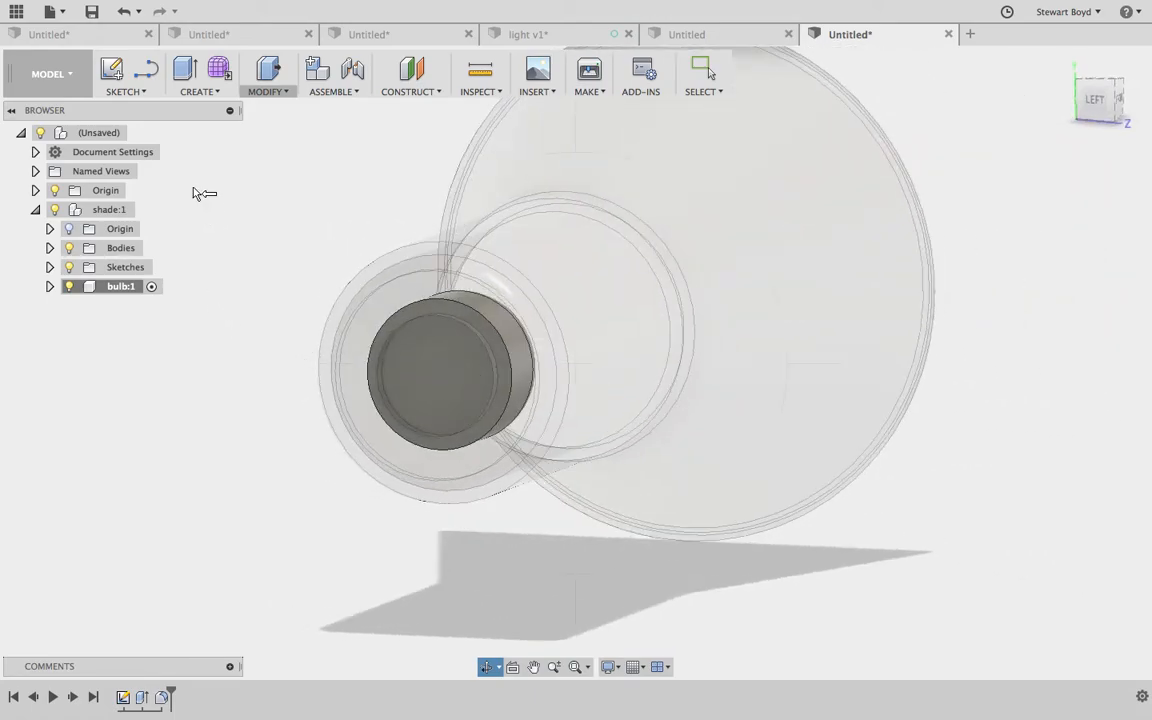
{"action": "left_click", "coordinate": [126, 93]}
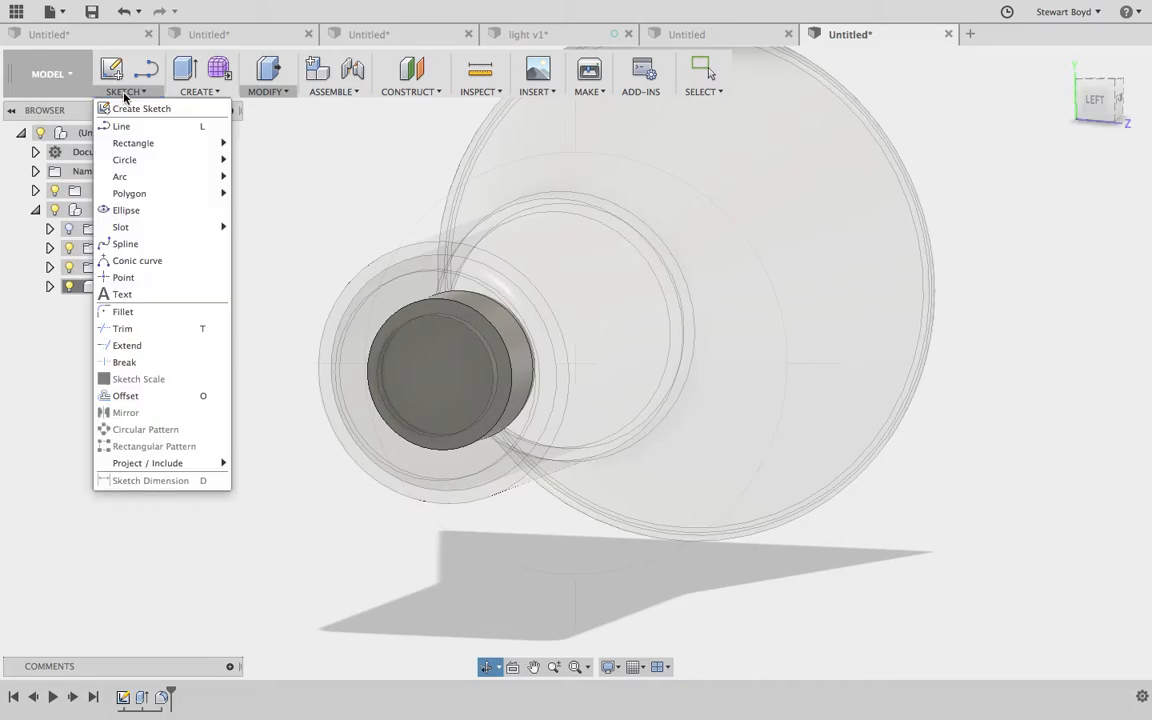
{"action": "left_click", "coordinate": [126, 108]}
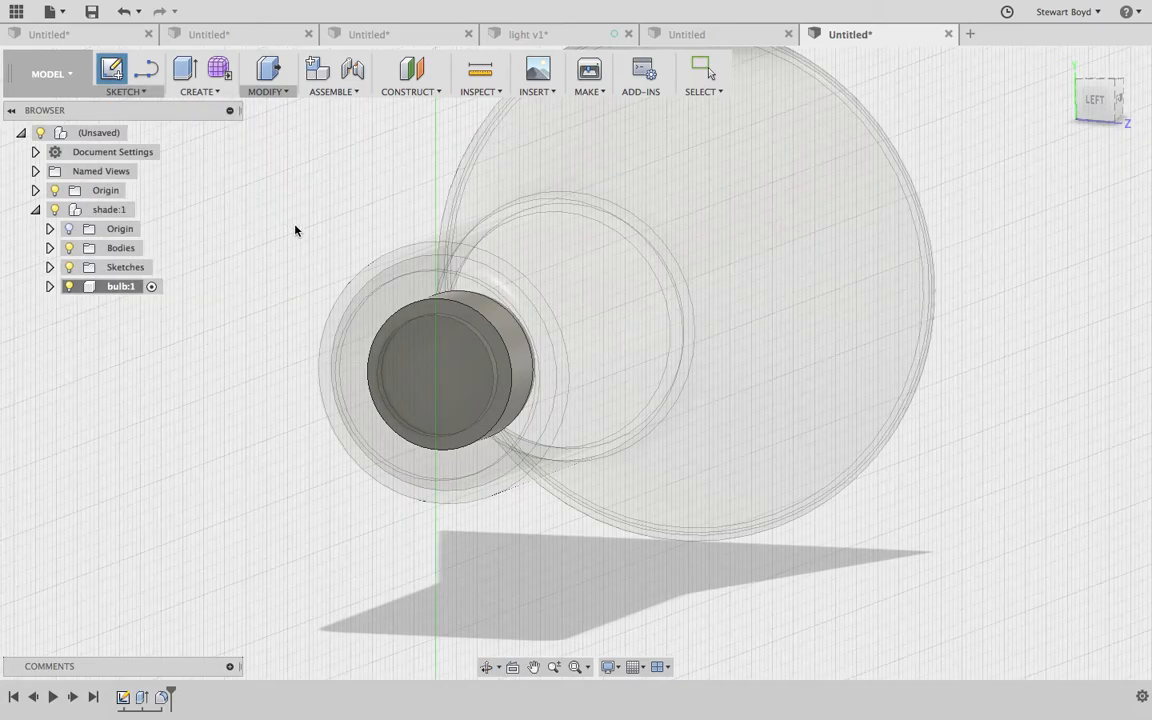
{"action": "left_click", "coordinate": [389, 334]}
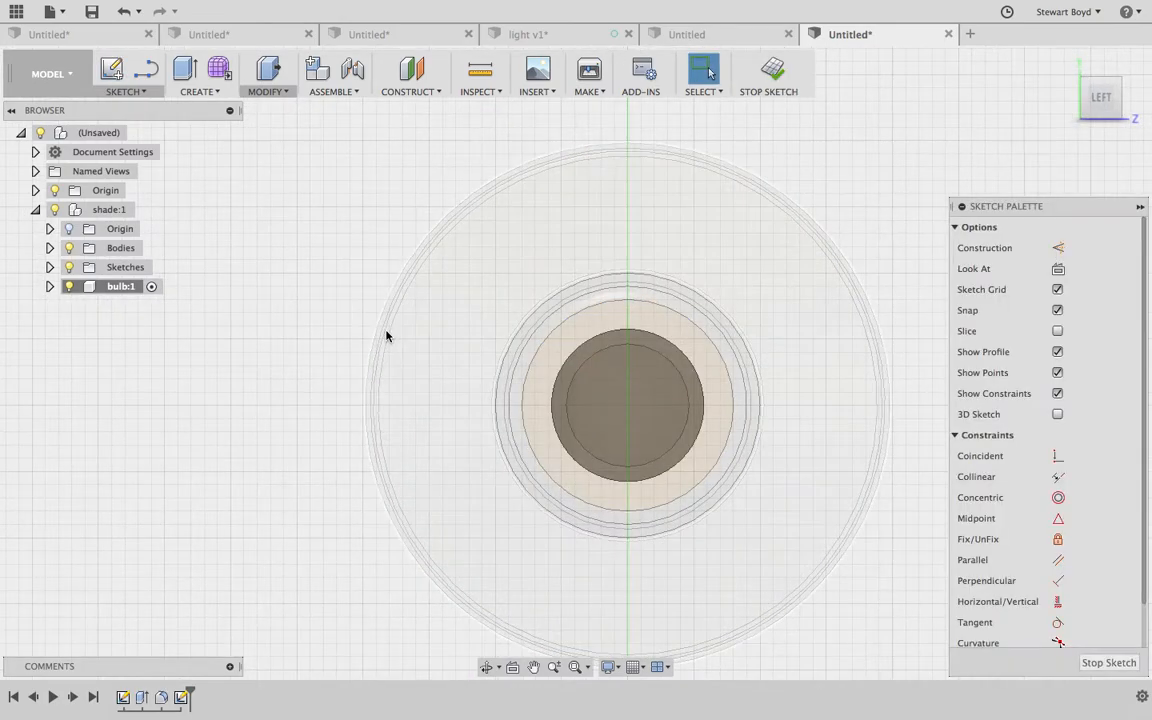
{"action": "left_click", "coordinate": [125, 93]}
{"action": "mouse_move", "coordinate": [147, 162]}
{"action": "left_click", "coordinate": [300, 157]}
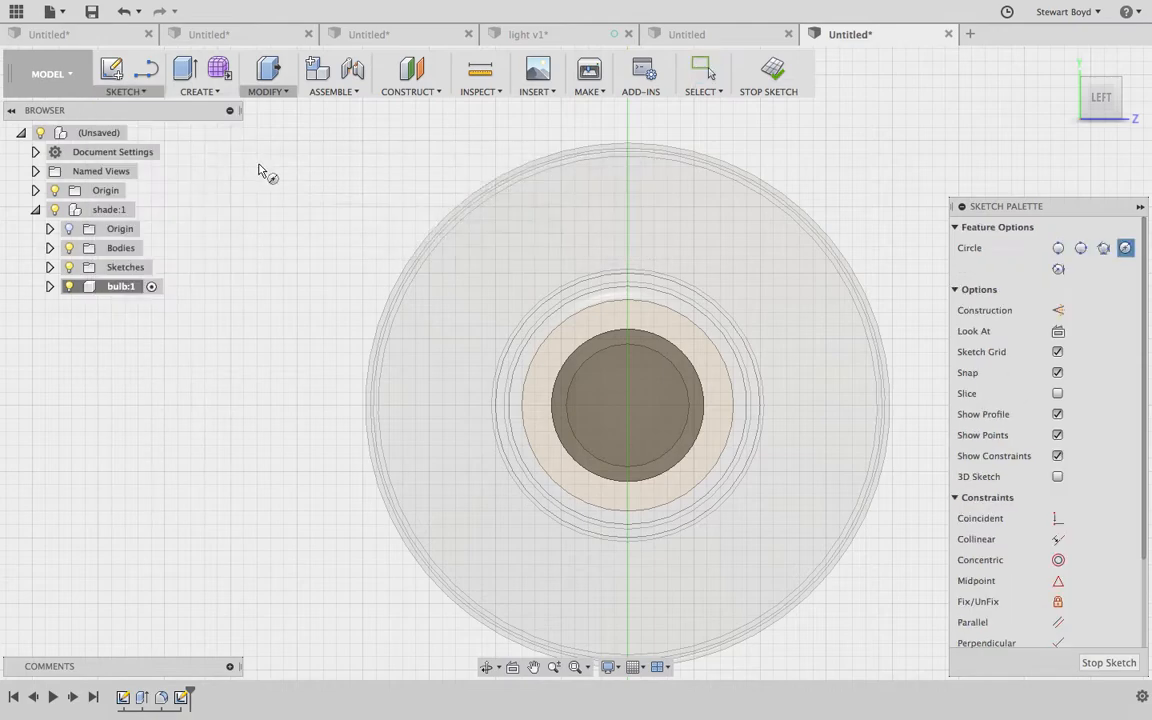
{"action": "left_click", "coordinate": [627, 405]}
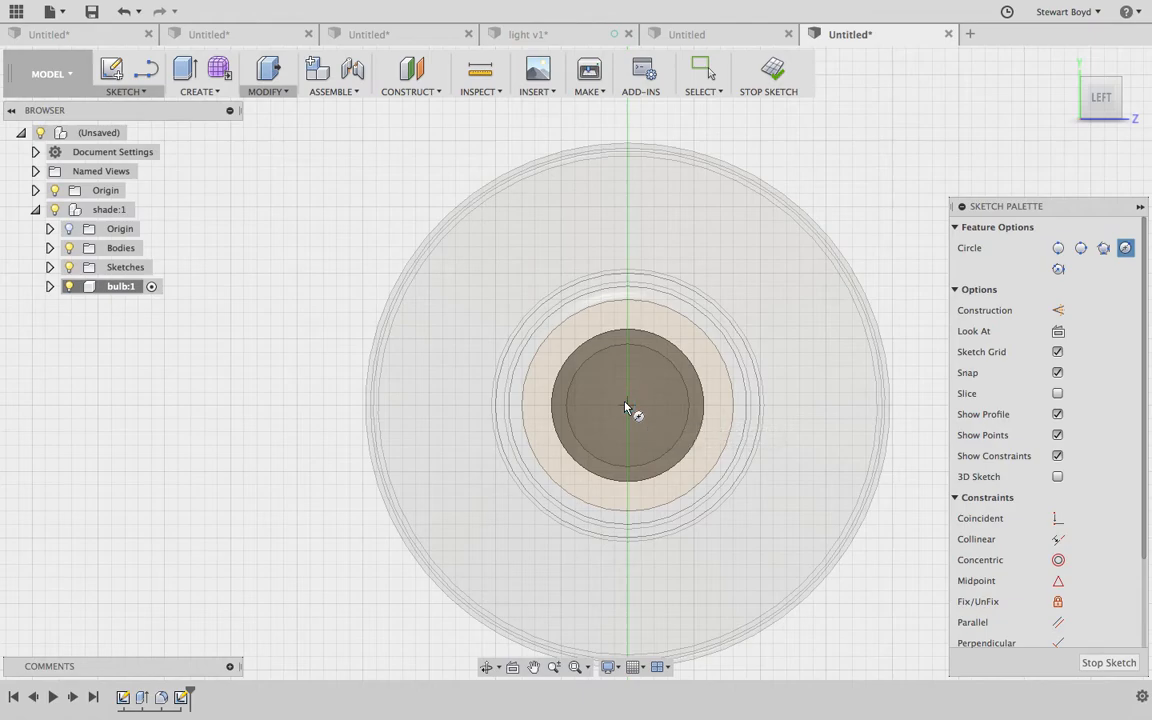
{"action": "left_click", "coordinate": [557, 393]}
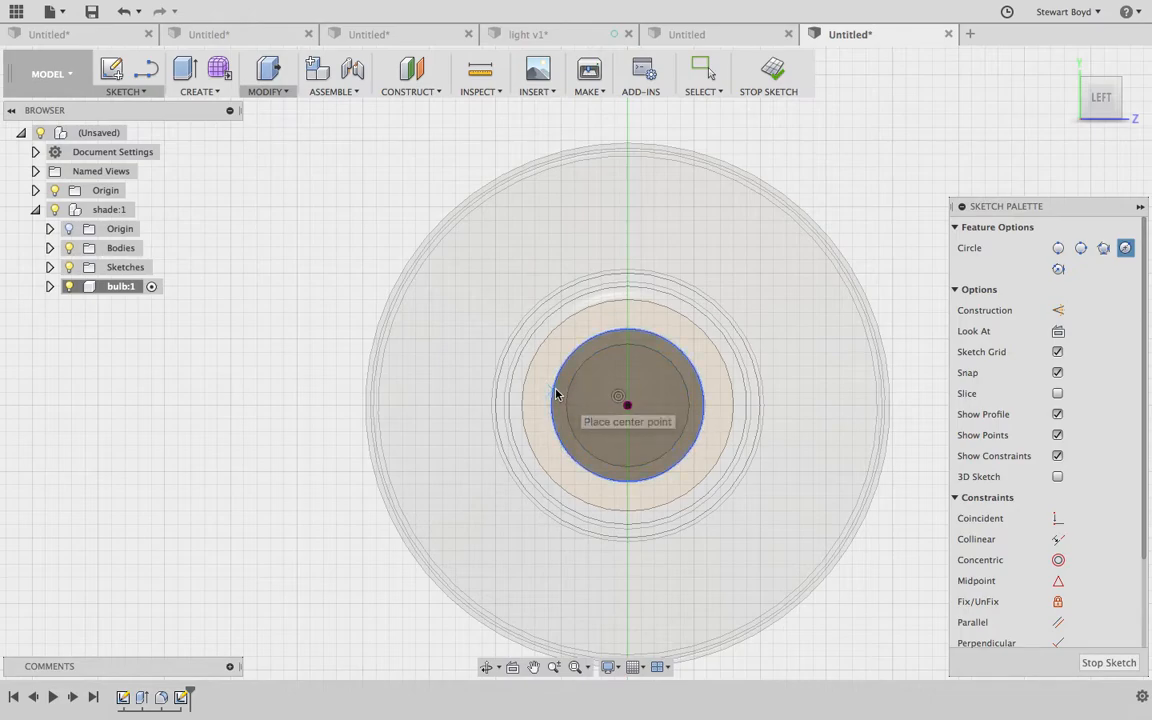
{"action": "left_click", "coordinate": [1108, 662]}
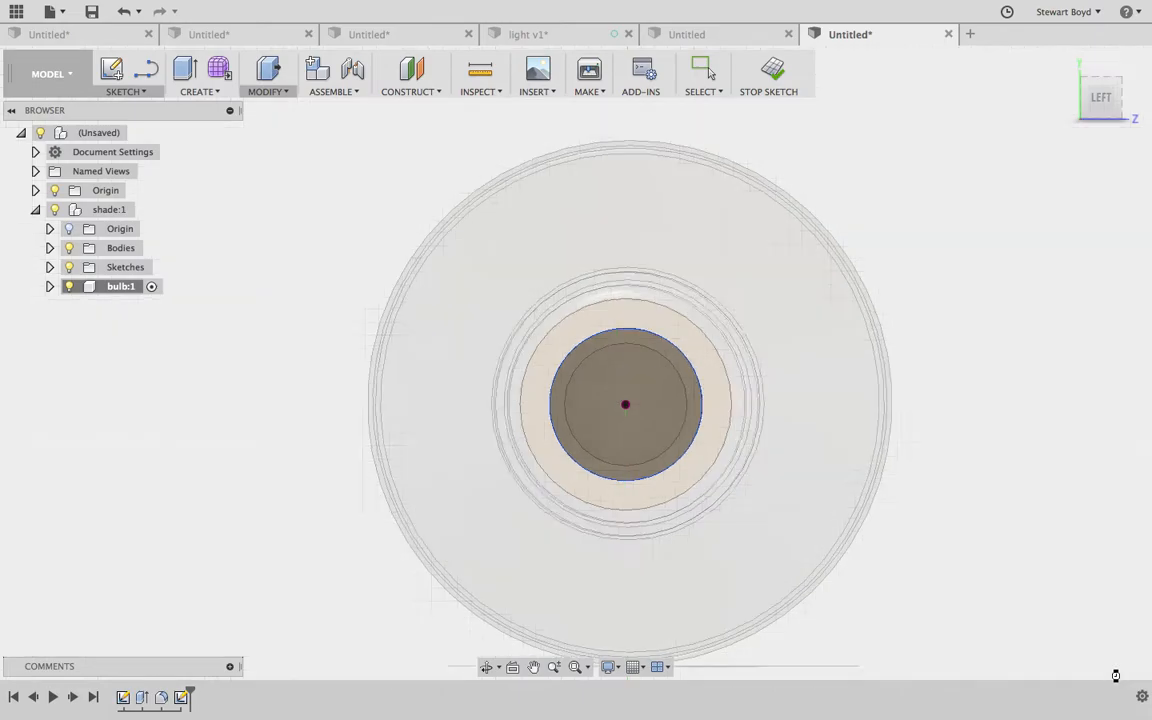
- Extrude both circle profiles on the bulb's back face 8.00 mm outward, away from the shade, as a new body
{"action": "left_click", "coordinate": [195, 92]}
{"action": "left_click", "coordinate": [200, 126]}
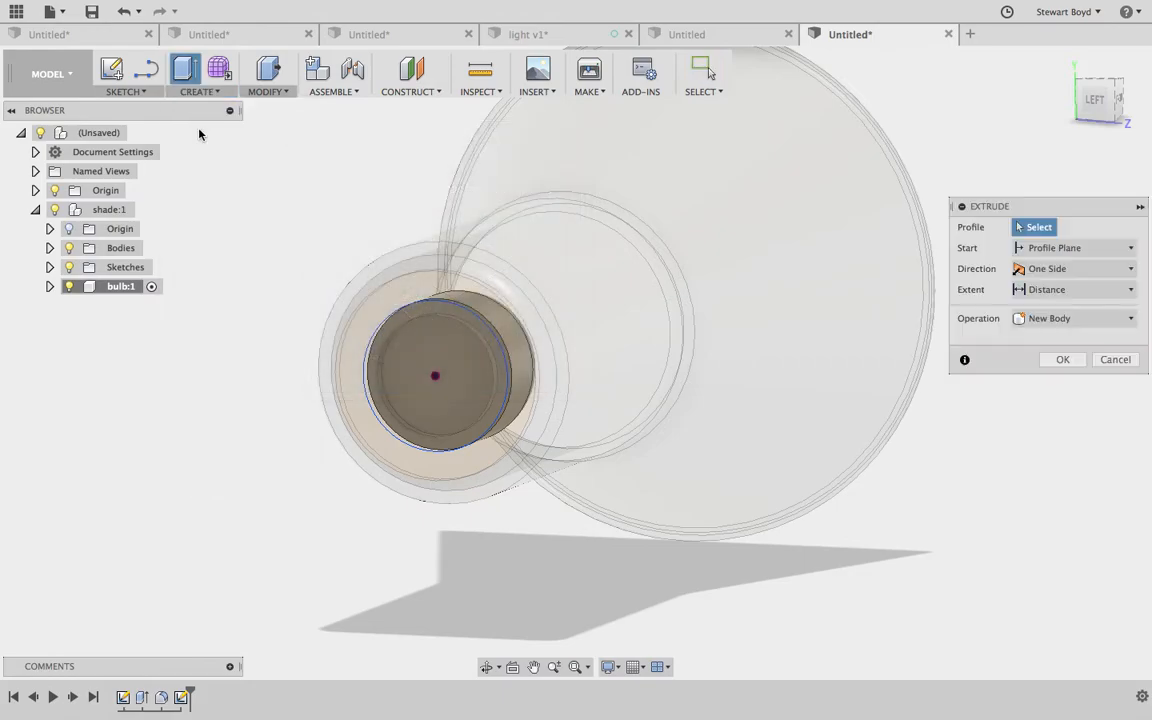
{"action": "left_click", "coordinate": [378, 335]}
{"action": "left_click", "coordinate": [400, 376]}
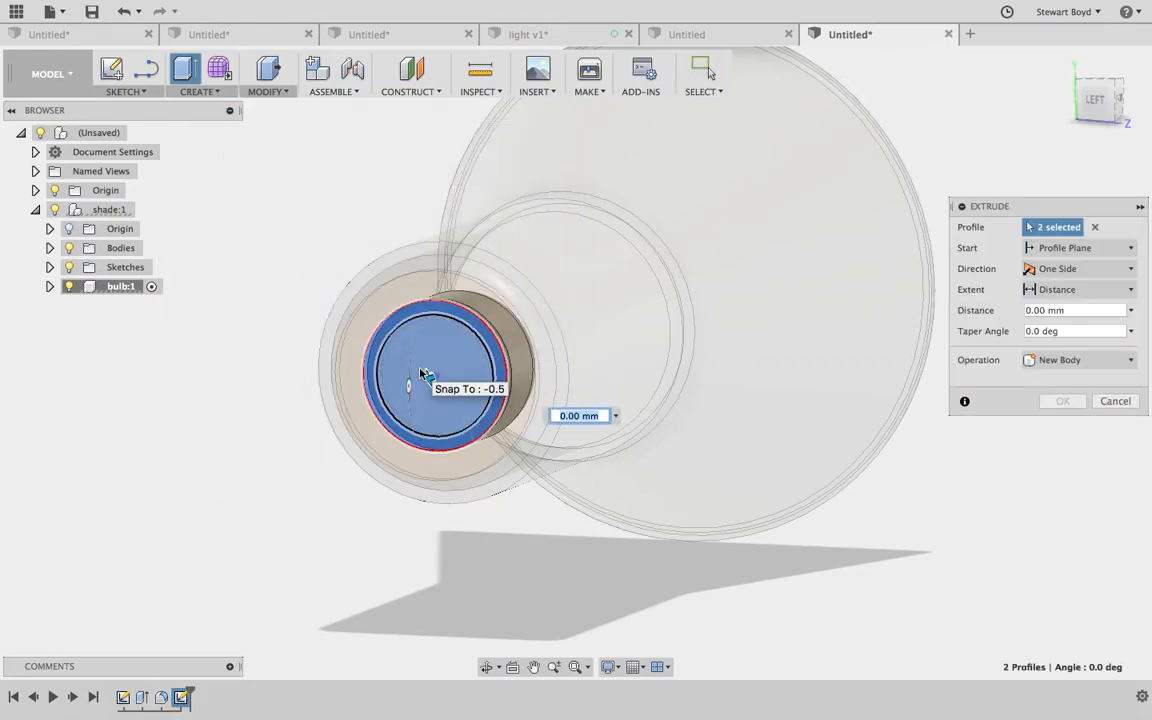
{"action": "left_click_drag", "start_coordinate": [432, 378], "coordinate": [402, 388]}
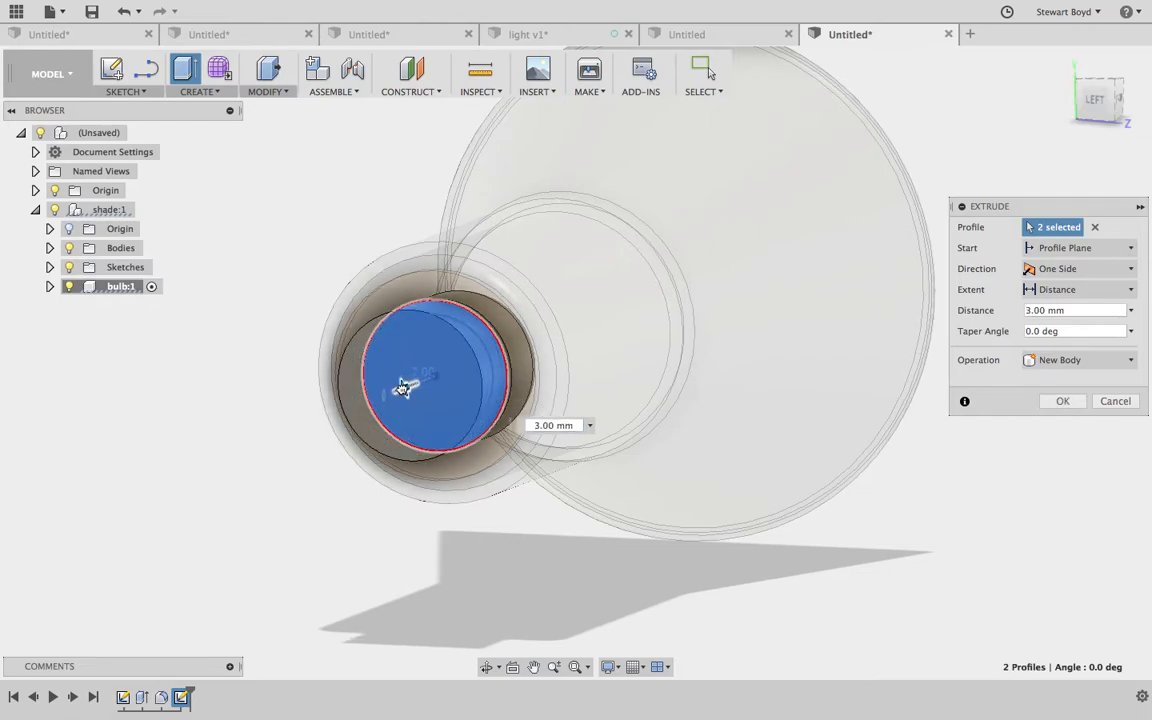
{"action": "left_click", "coordinate": [1098, 100]}
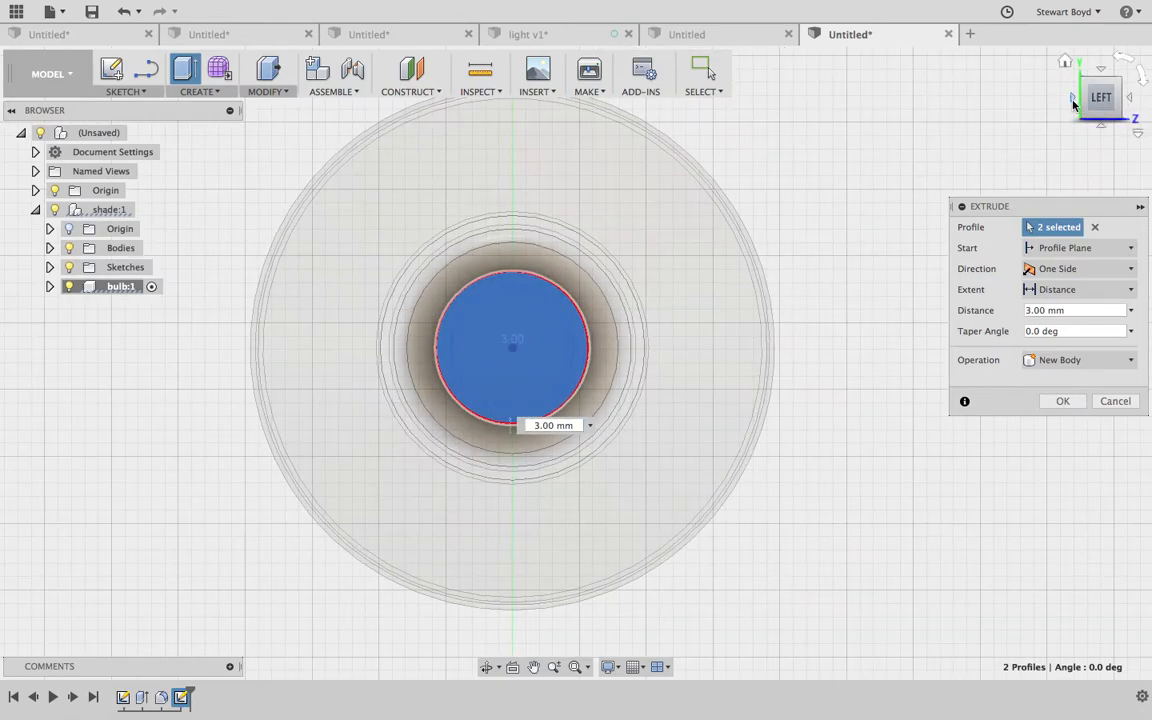
{"action": "left_click", "coordinate": [1075, 101]}
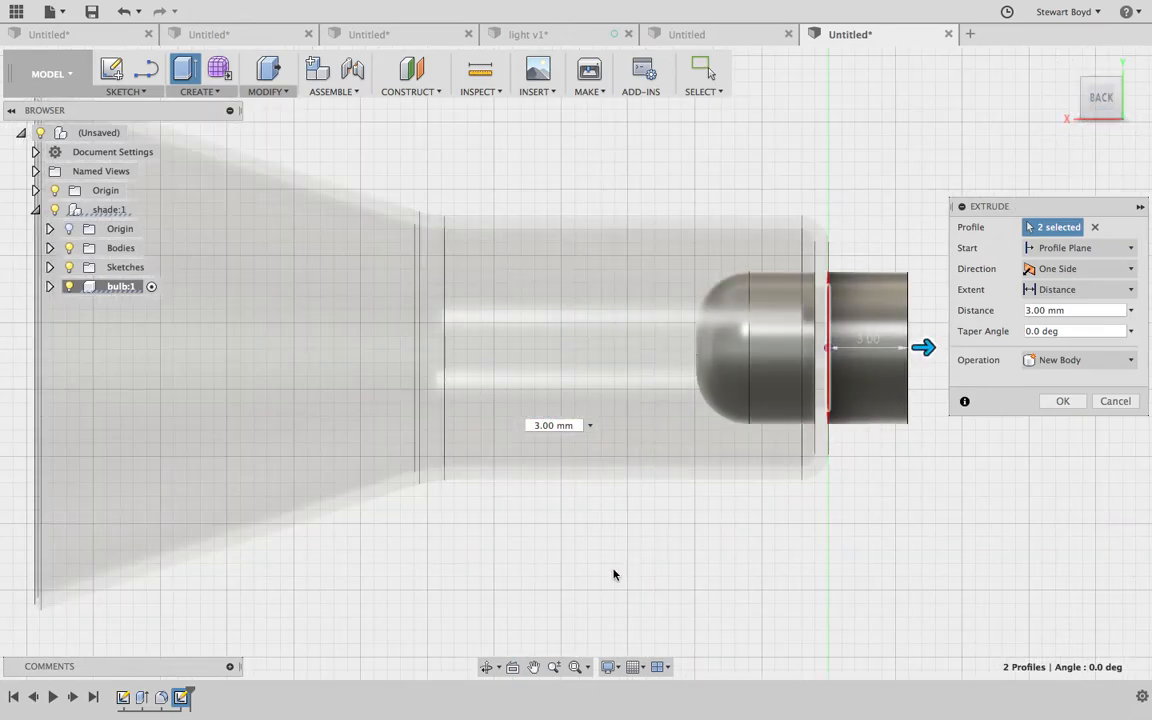
{"action": "left_click", "coordinate": [533, 667]}
{"action": "left_click_drag", "start_coordinate": [669, 509], "coordinate": [445, 522]}
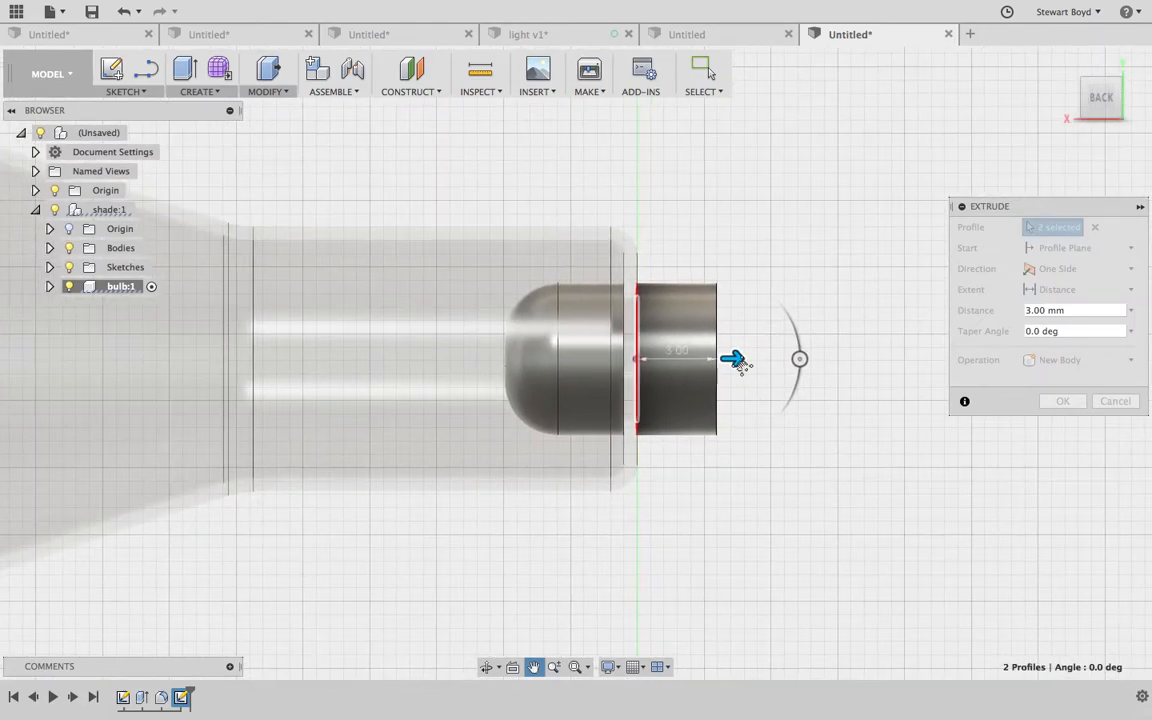
{"action": "key", "text": "Escape"}
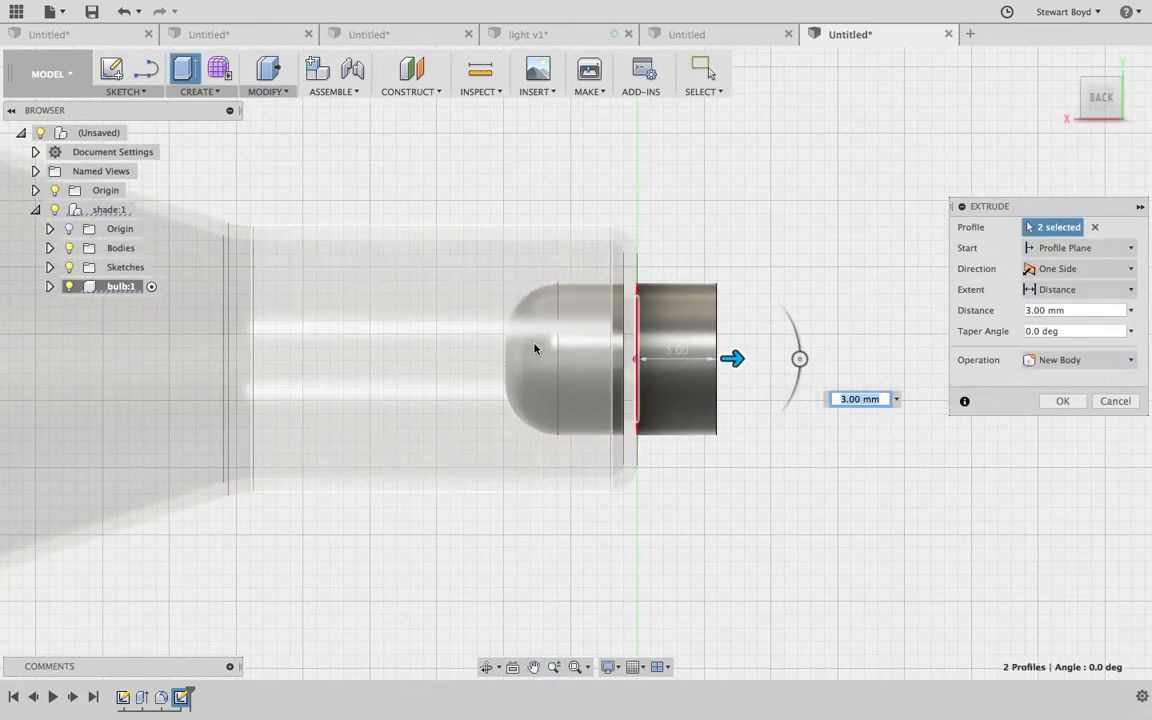
{"action": "left_click_drag", "start_coordinate": [733, 360], "coordinate": [864, 358]}
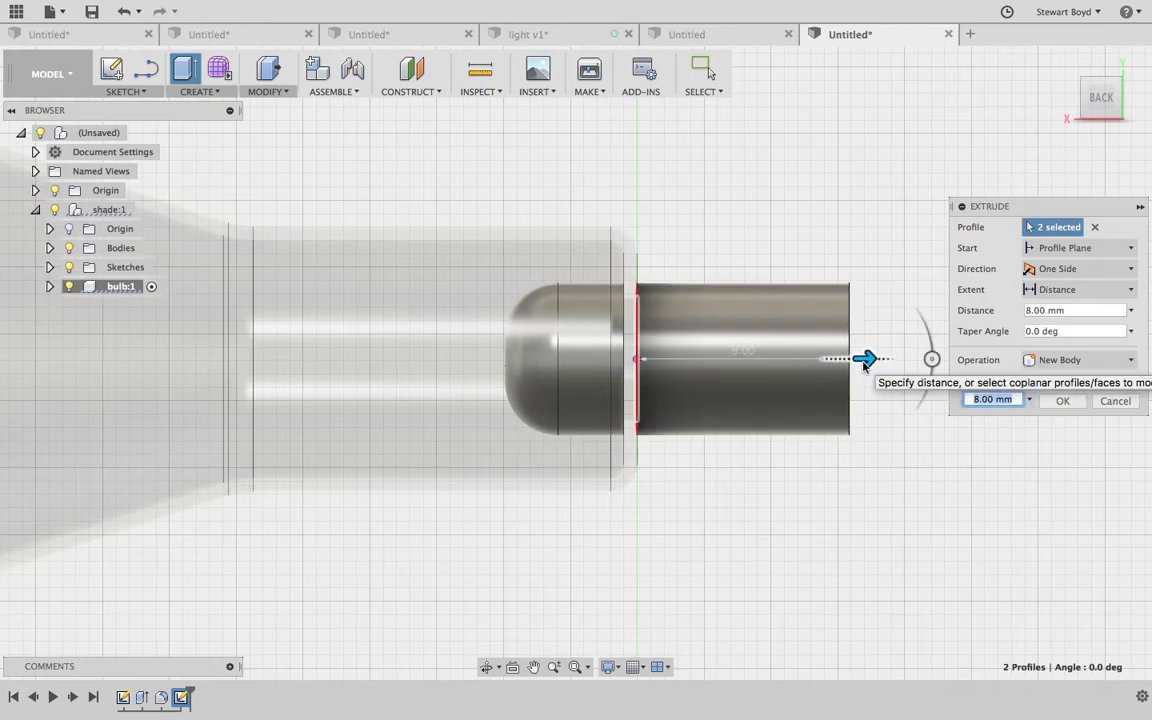
{"action": "left_click", "coordinate": [1065, 401]}
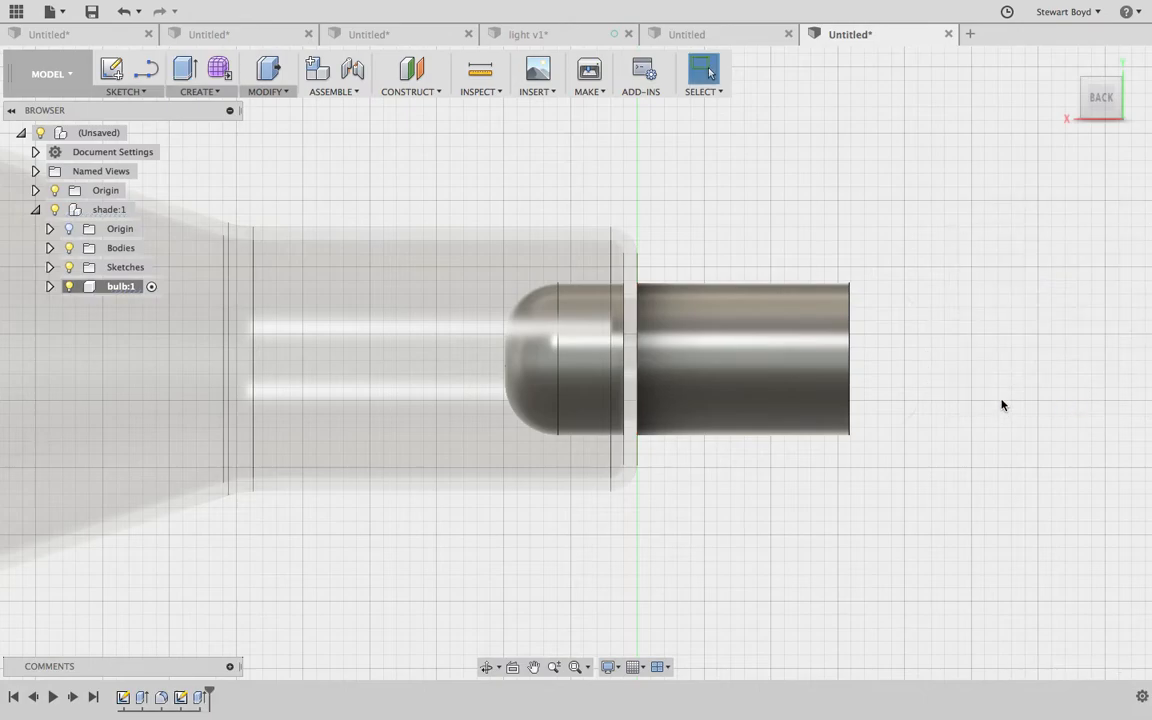
- Switch from the Model workspace to the Render workspace, with the lamp in the home view
{"action": "left_click", "coordinate": [1065, 64]}
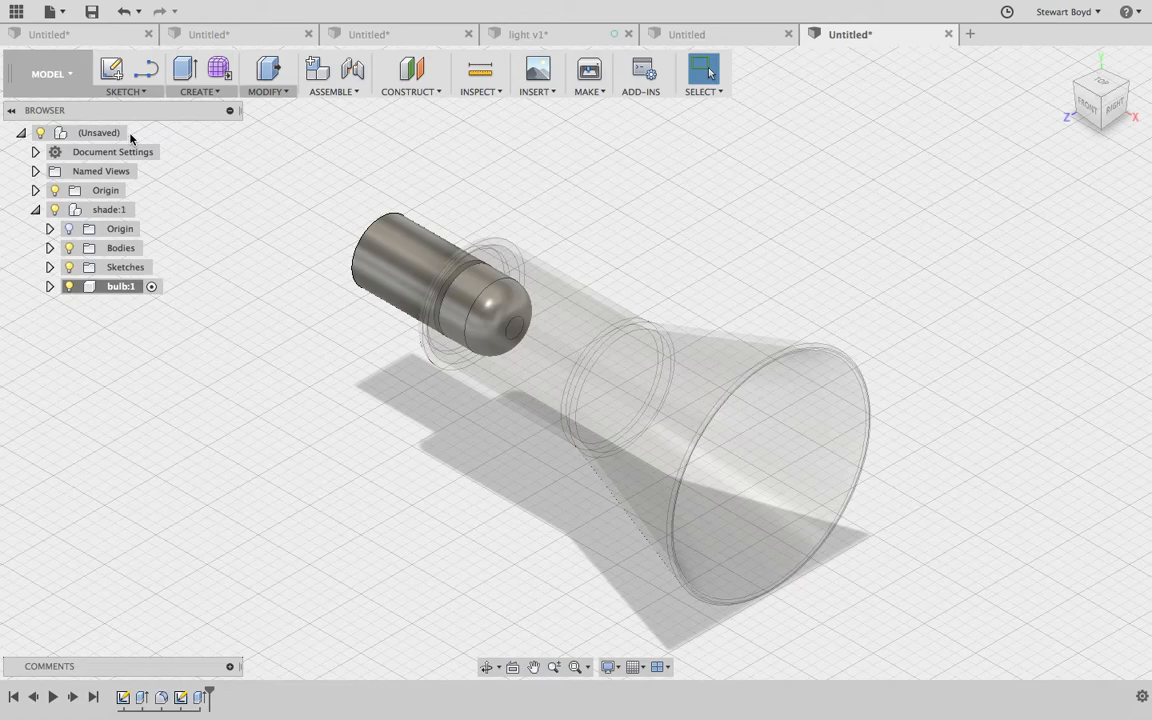
{"action": "left_click", "coordinate": [40, 80]}
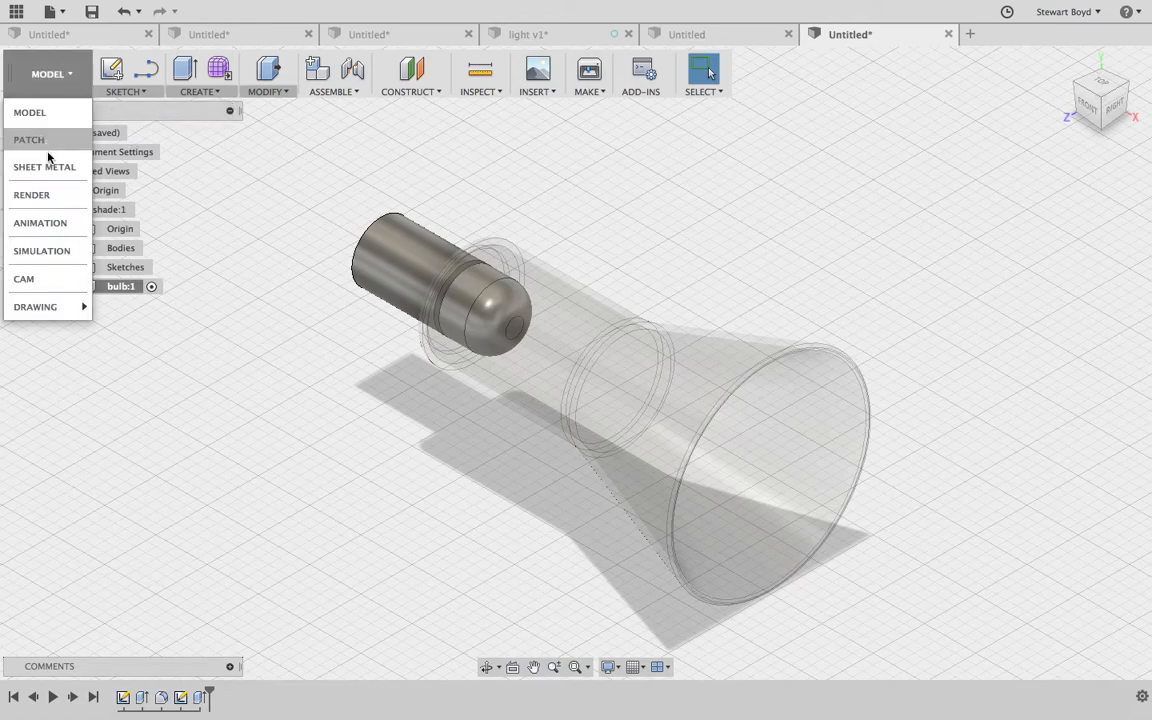
{"action": "left_click", "coordinate": [32, 195]}
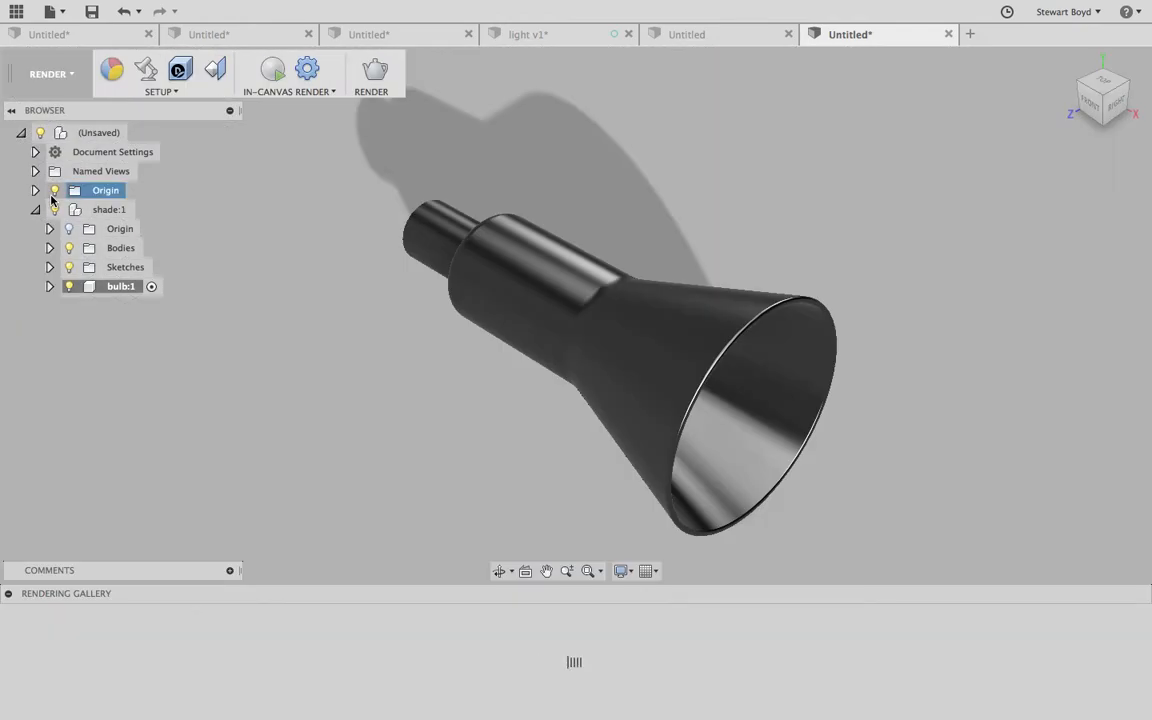
- Apply the opaque Plastic - Glossy (Red) appearance to the whole shade body
{"action": "left_click", "coordinate": [497, 575]}
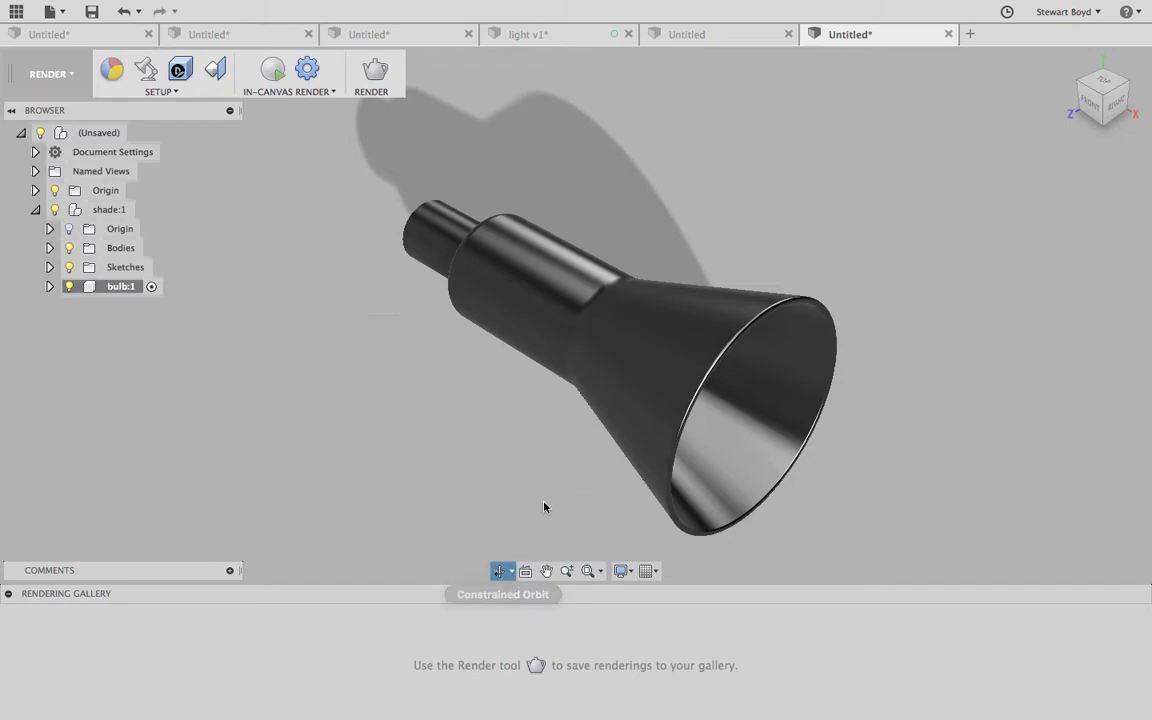
{"action": "left_click_drag", "start_coordinate": [660, 400], "coordinate": [581, 337]}
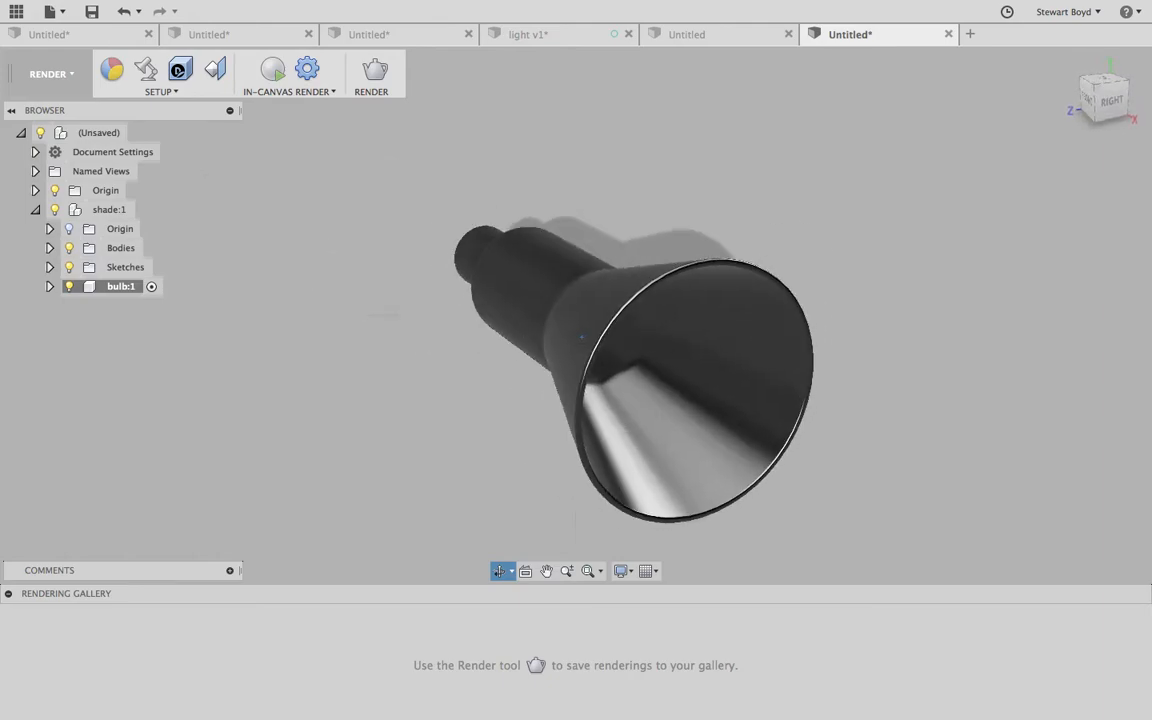
{"action": "left_click", "coordinate": [114, 74]}
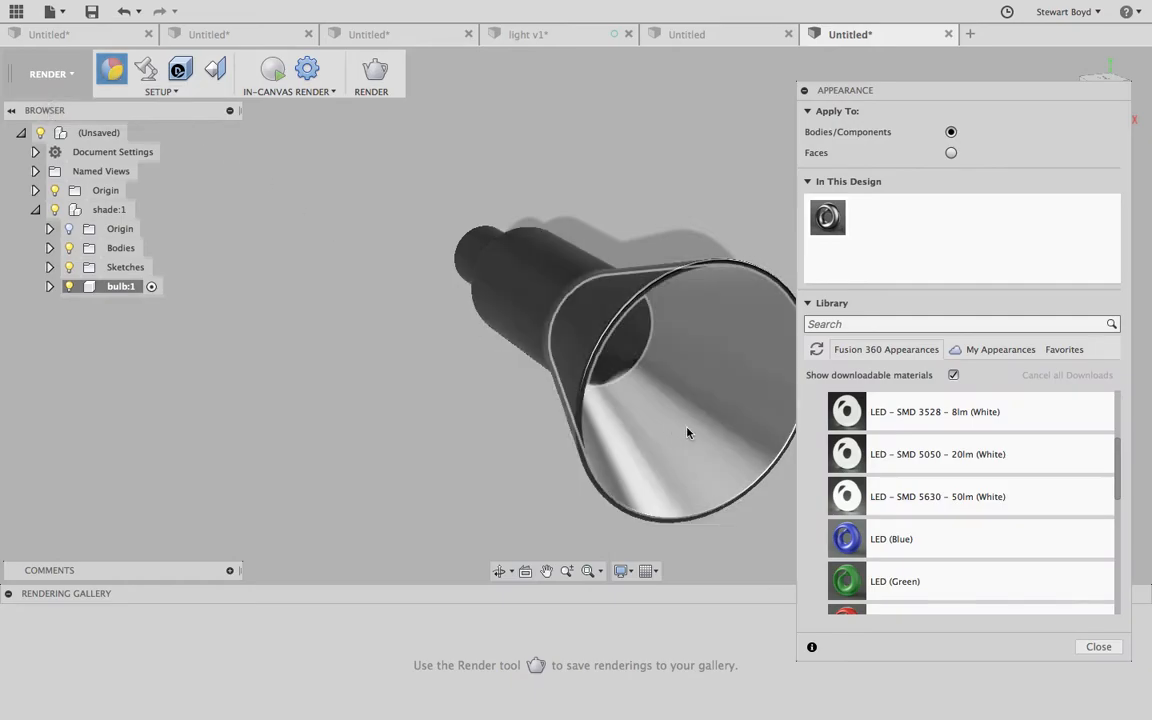
{"action": "scroll", "coordinate": [866, 435], "scroll_direction": "up", "scroll_amount": 2}
{"action": "scroll", "coordinate": [866, 435], "scroll_direction": "up", "scroll_amount": 3}
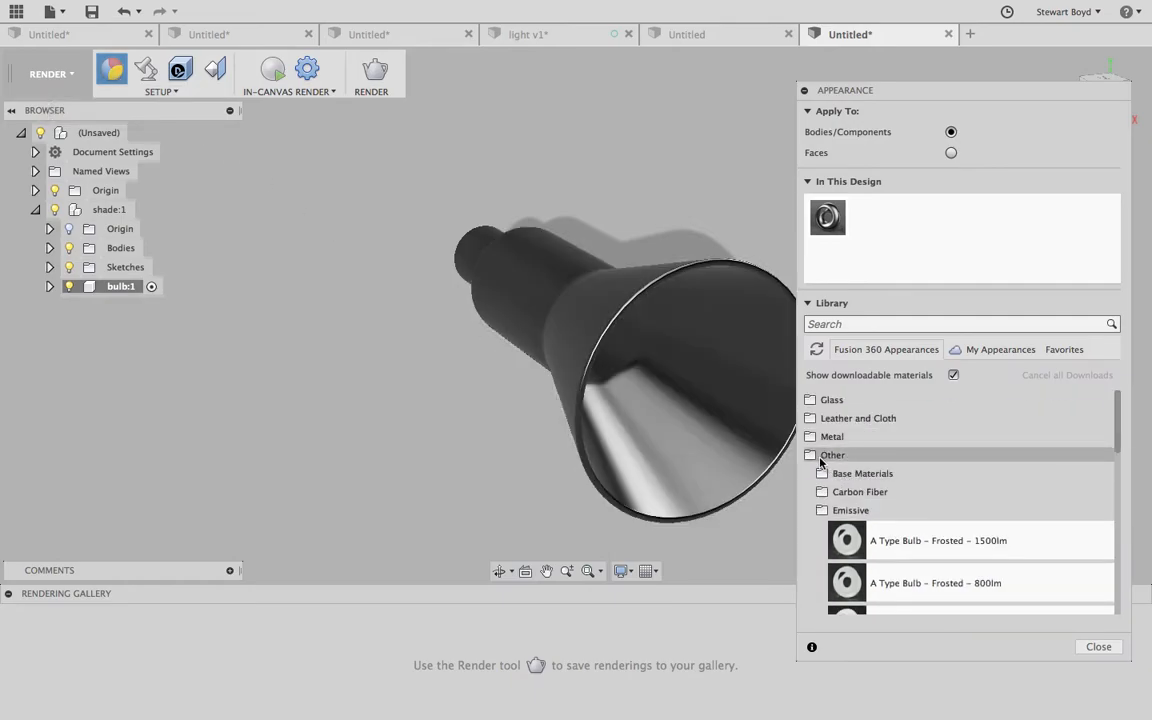
{"action": "left_click", "coordinate": [810, 455]}
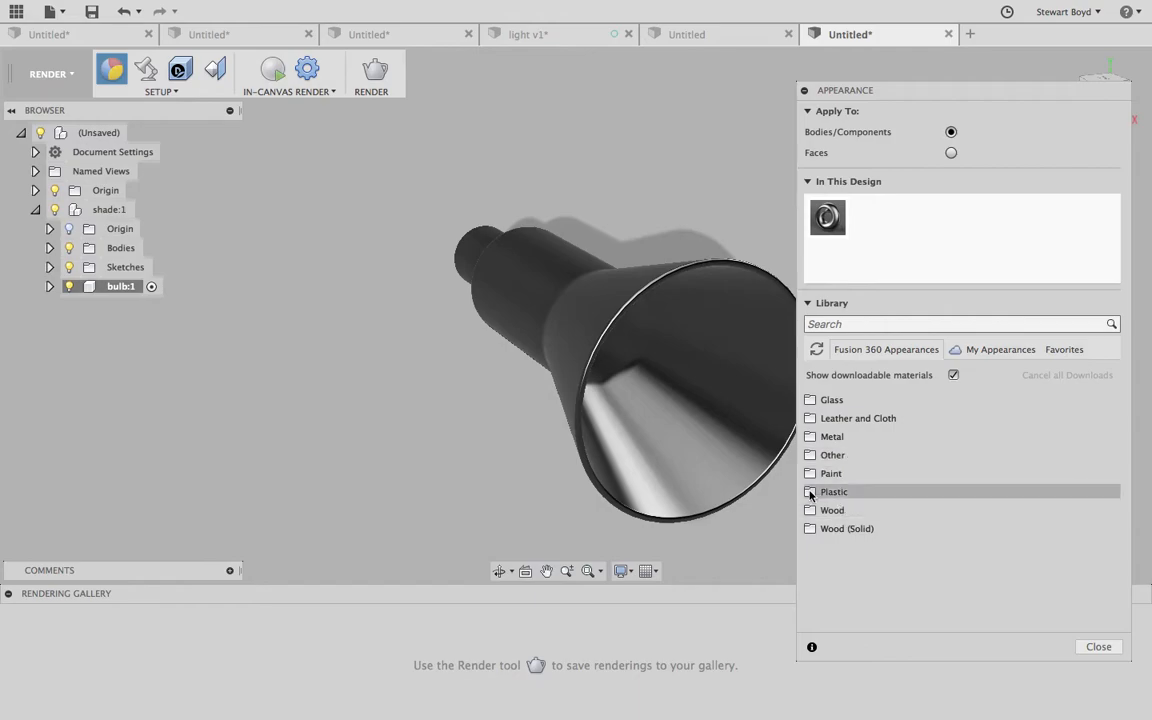
{"action": "left_click", "coordinate": [811, 494]}
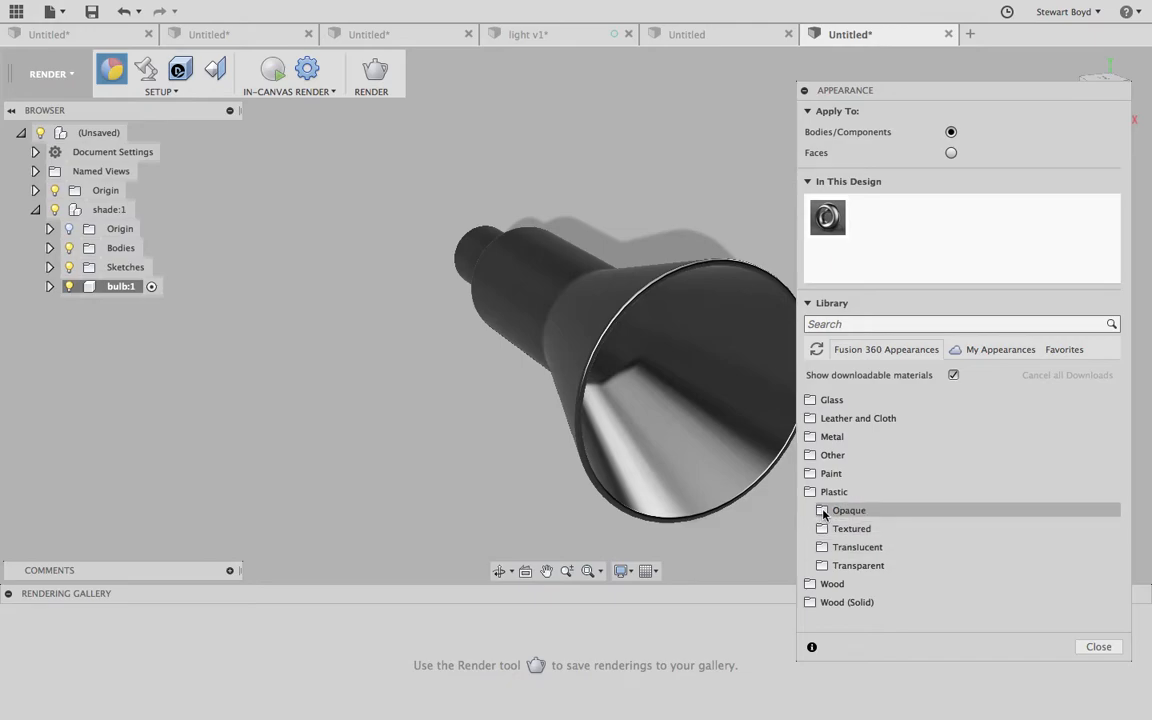
{"action": "left_click", "coordinate": [825, 512]}
{"action": "scroll", "coordinate": [864, 549], "scroll_direction": "down", "scroll_amount": 2}
{"action": "scroll", "coordinate": [866, 545], "scroll_direction": "down", "scroll_amount": 3}
{"action": "left_click_drag", "start_coordinate": [880, 512], "coordinate": [679, 484]}
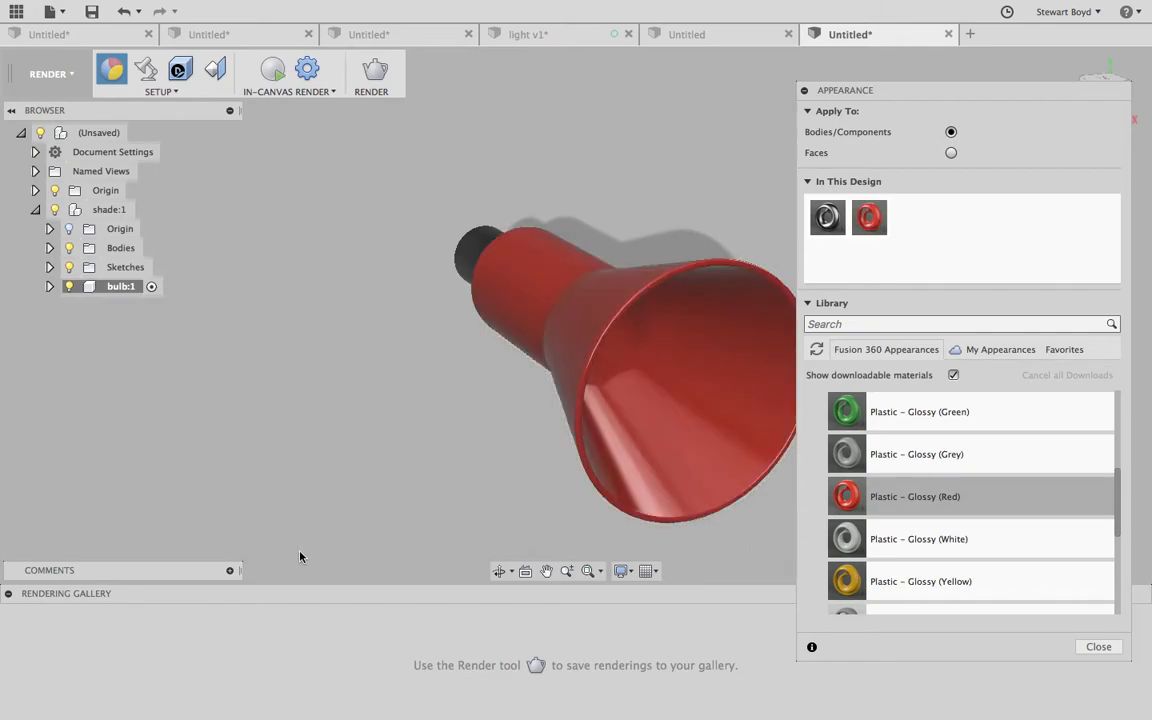
- Check which geometry belongs to the shade and bulb components by hiding and showing each one
{"action": "left_click", "coordinate": [498, 571]}
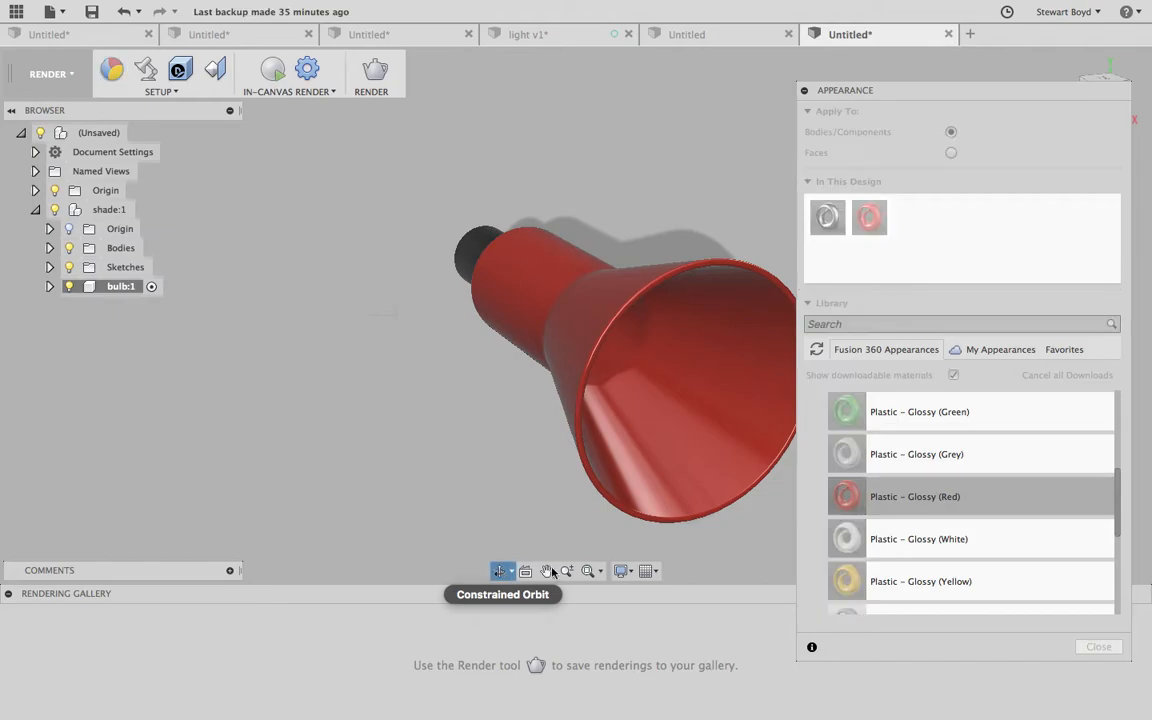
{"action": "left_click_drag", "start_coordinate": [673, 416], "coordinate": [622, 386]}
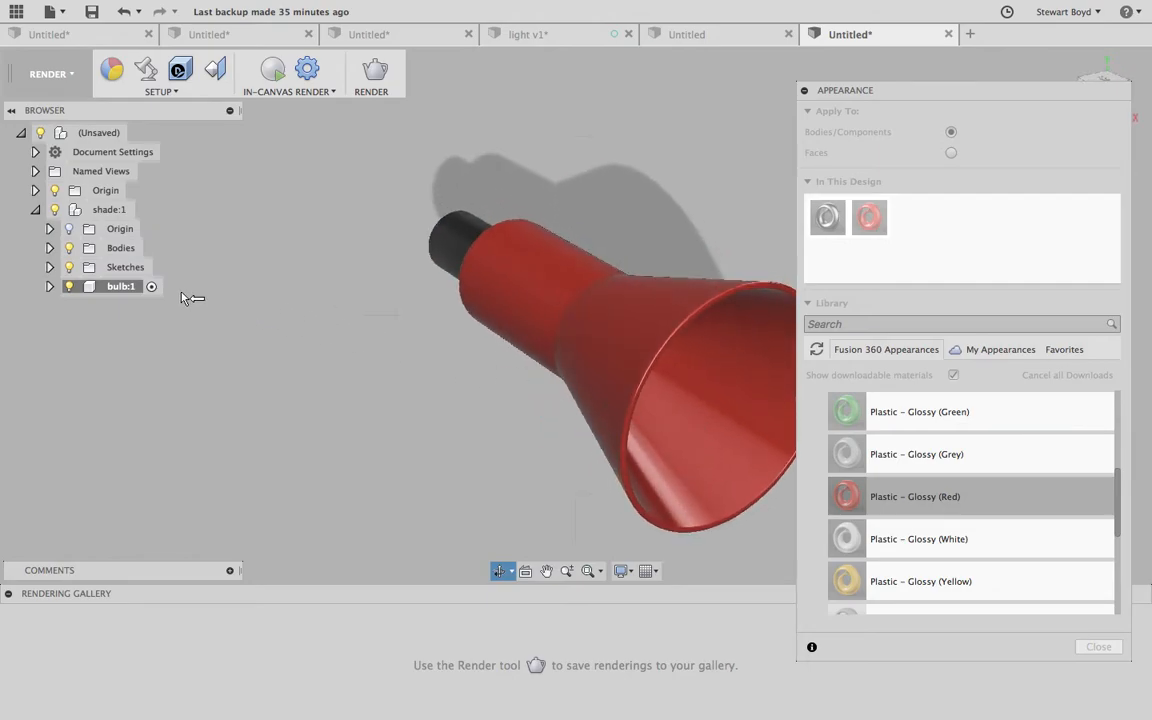
{"action": "key", "text": "Escape"}
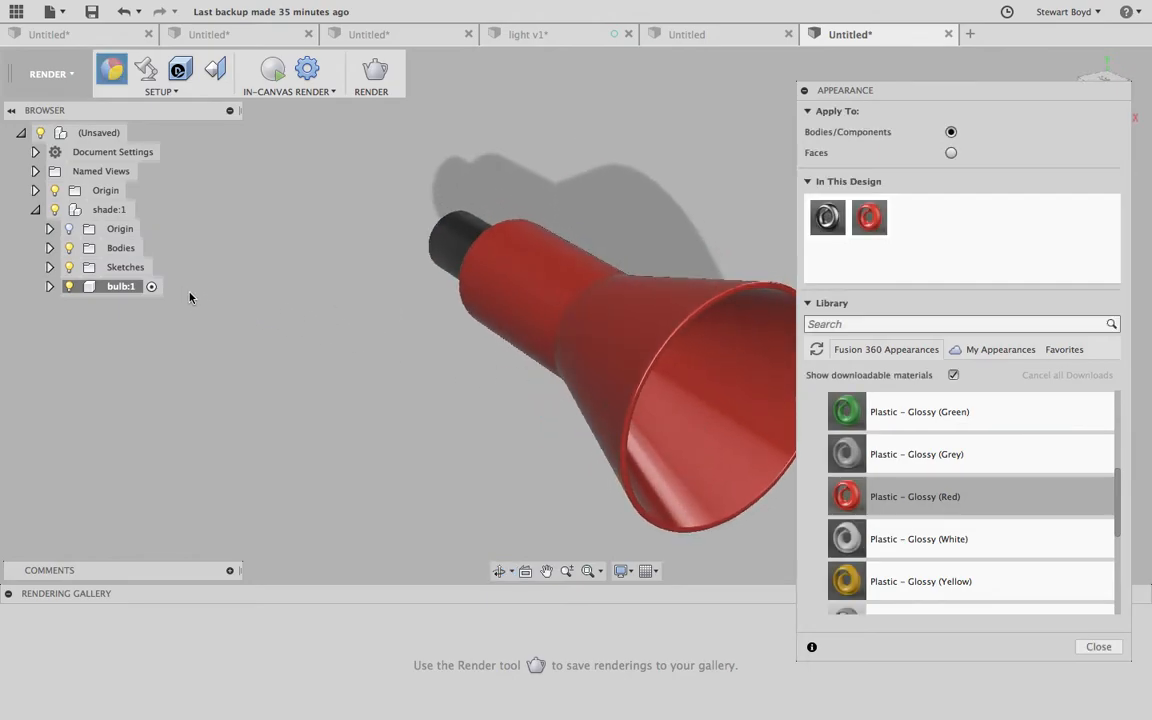
{"action": "left_click", "coordinate": [36, 210]}
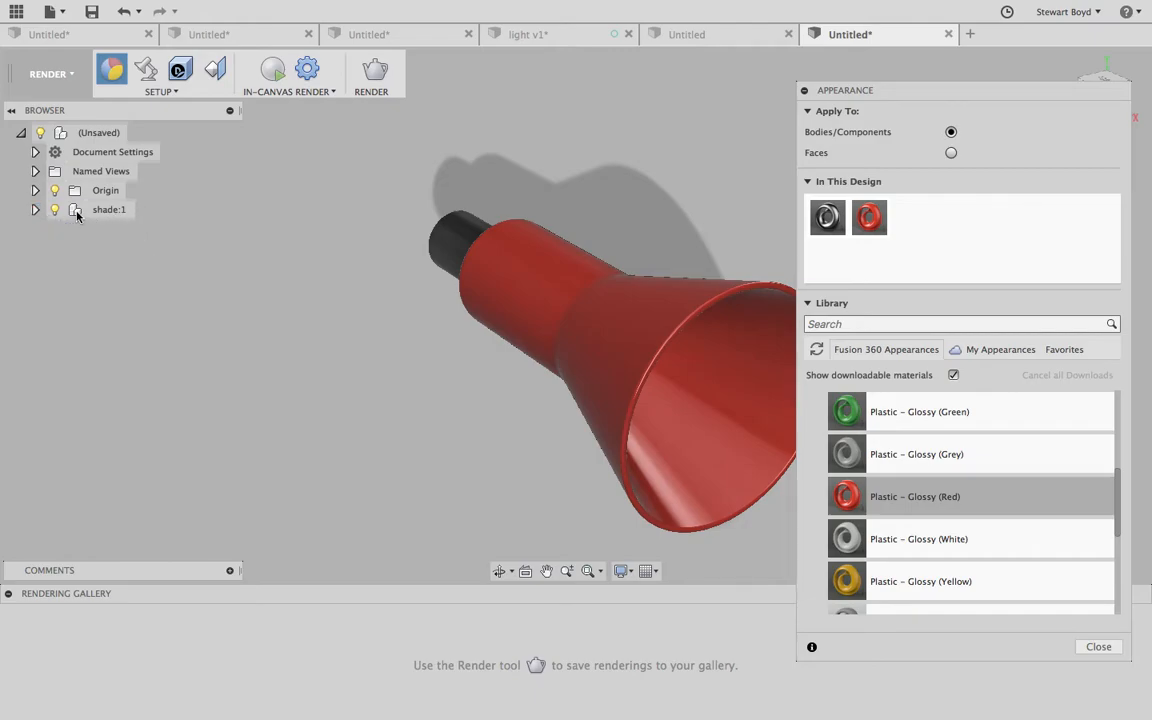
{"action": "left_click", "coordinate": [36, 210]}
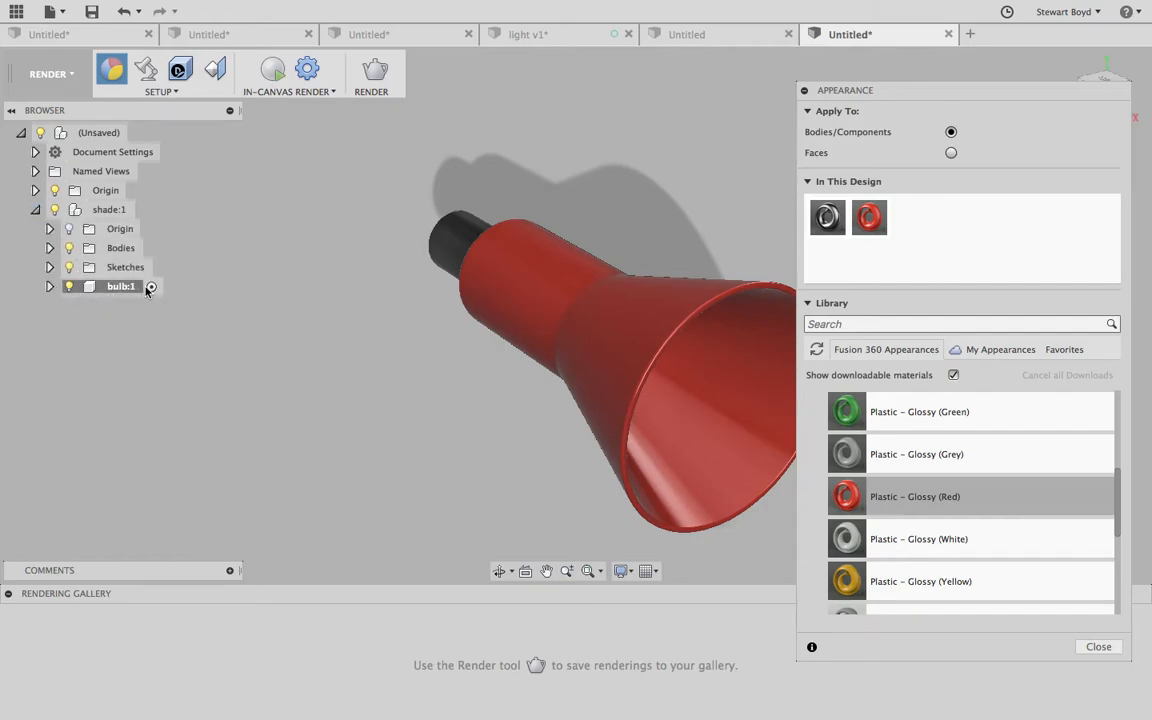
{"action": "left_click", "coordinate": [55, 210]}
{"action": "left_click", "coordinate": [55, 210]}
{"action": "left_click", "coordinate": [68, 287]}
{"action": "left_click", "coordinate": [68, 287]}
- Close the Plastic appearances and show the Emissive ones in the library's Other category
{"action": "scroll", "coordinate": [846, 480], "scroll_direction": "up", "scroll_amount": 3}
{"action": "left_click", "coordinate": [822, 401]}
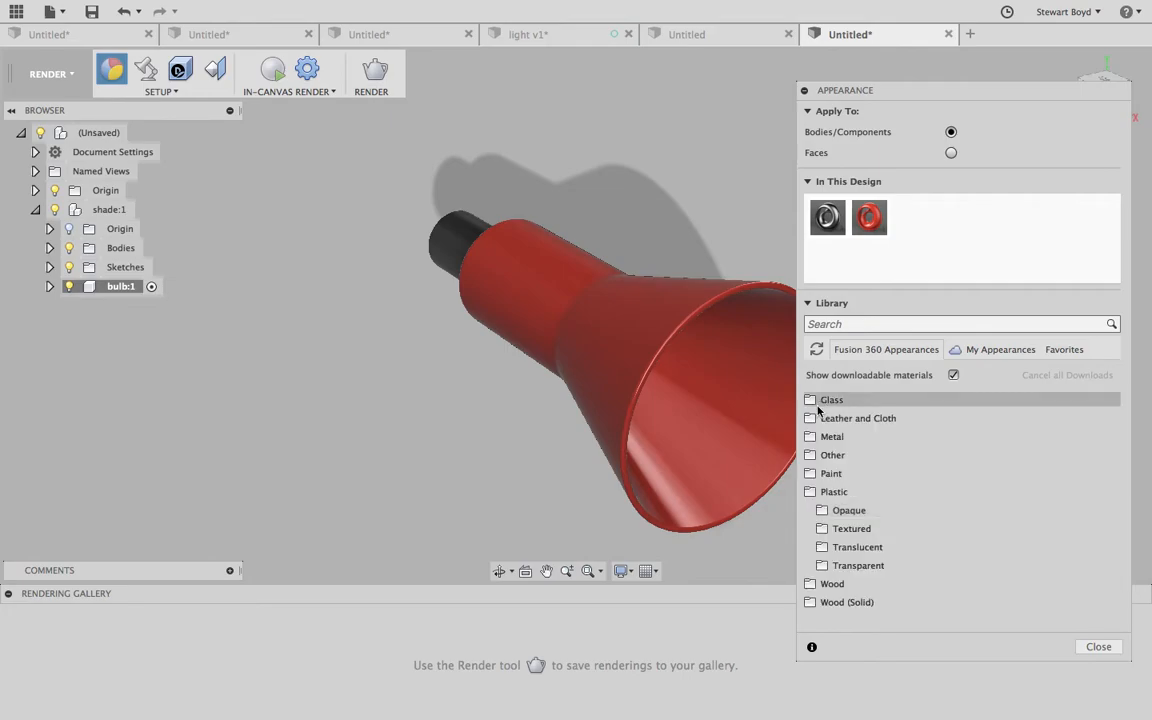
{"action": "left_click", "coordinate": [810, 493]}
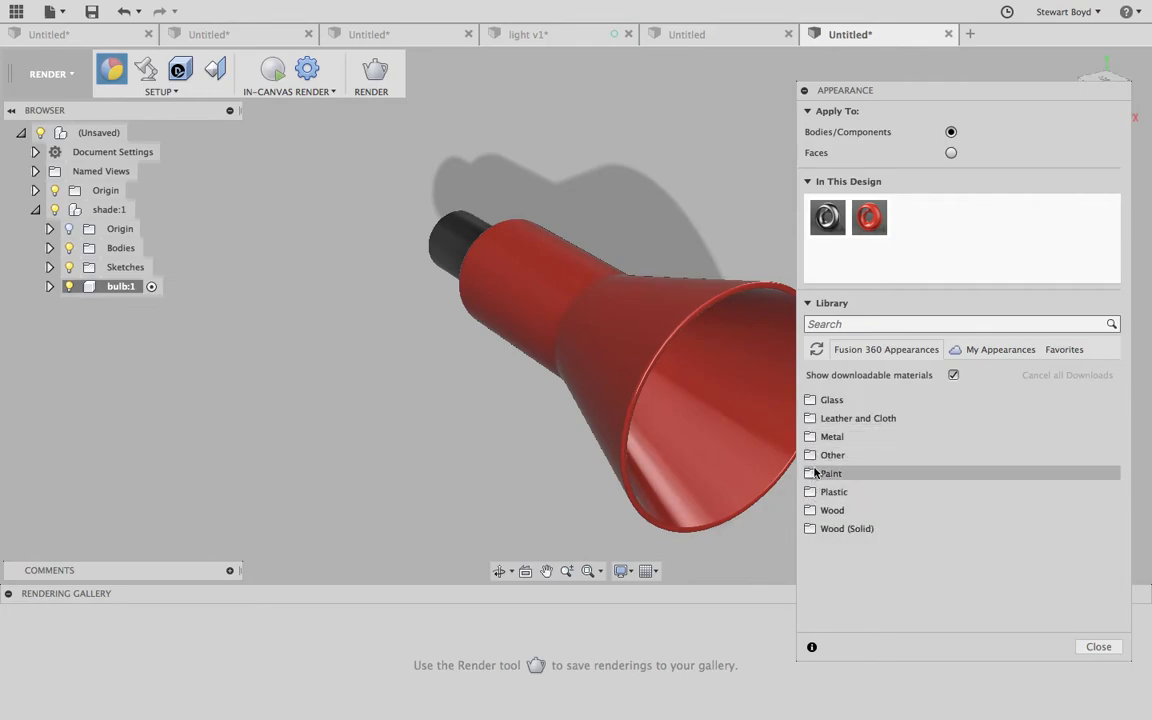
{"action": "left_click", "coordinate": [811, 455]}
{"action": "scroll", "coordinate": [912, 537], "scroll_direction": "down", "scroll_amount": 3}
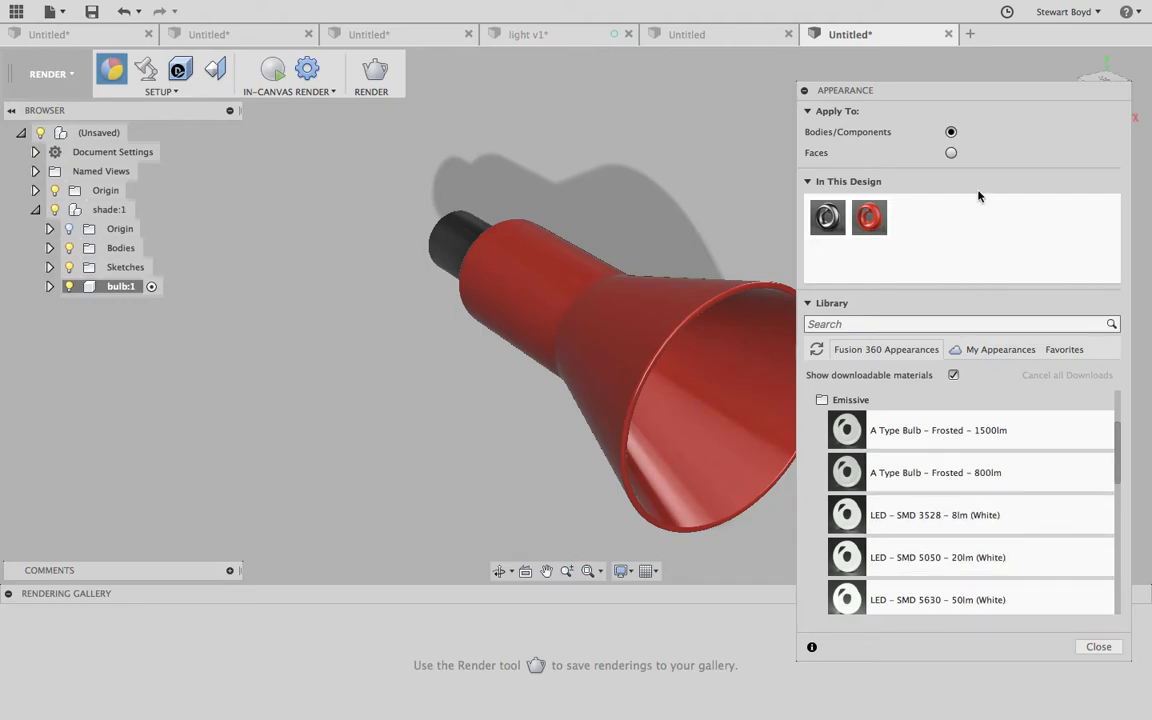
- Apply the LED - SMD 5630 - 50lm (White) appearance to individual faces: the bulb's rounded end and its flat tip
{"action": "left_click", "coordinate": [950, 154]}
{"action": "scroll", "coordinate": [607, 560], "scroll_direction": "up", "scroll_amount": 3}
{"action": "scroll", "coordinate": [607, 560], "scroll_direction": "up", "scroll_amount": 2}
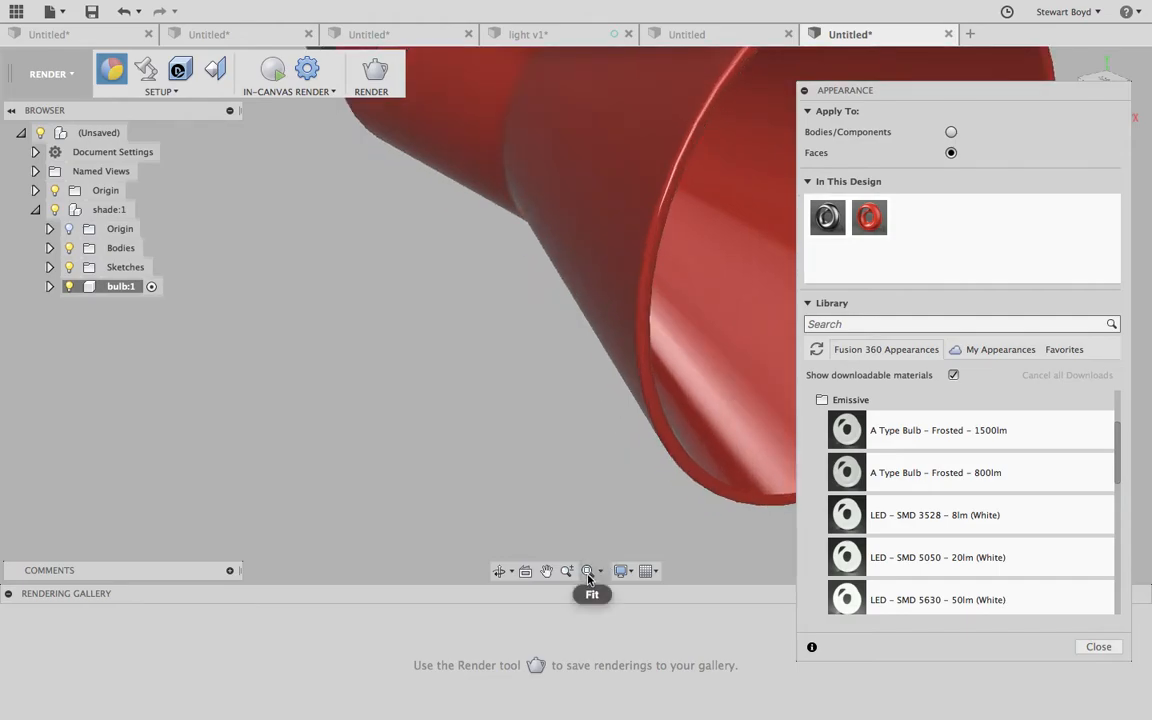
{"action": "left_click", "coordinate": [547, 572]}
{"action": "left_click_drag", "start_coordinate": [621, 424], "coordinate": [497, 544]}
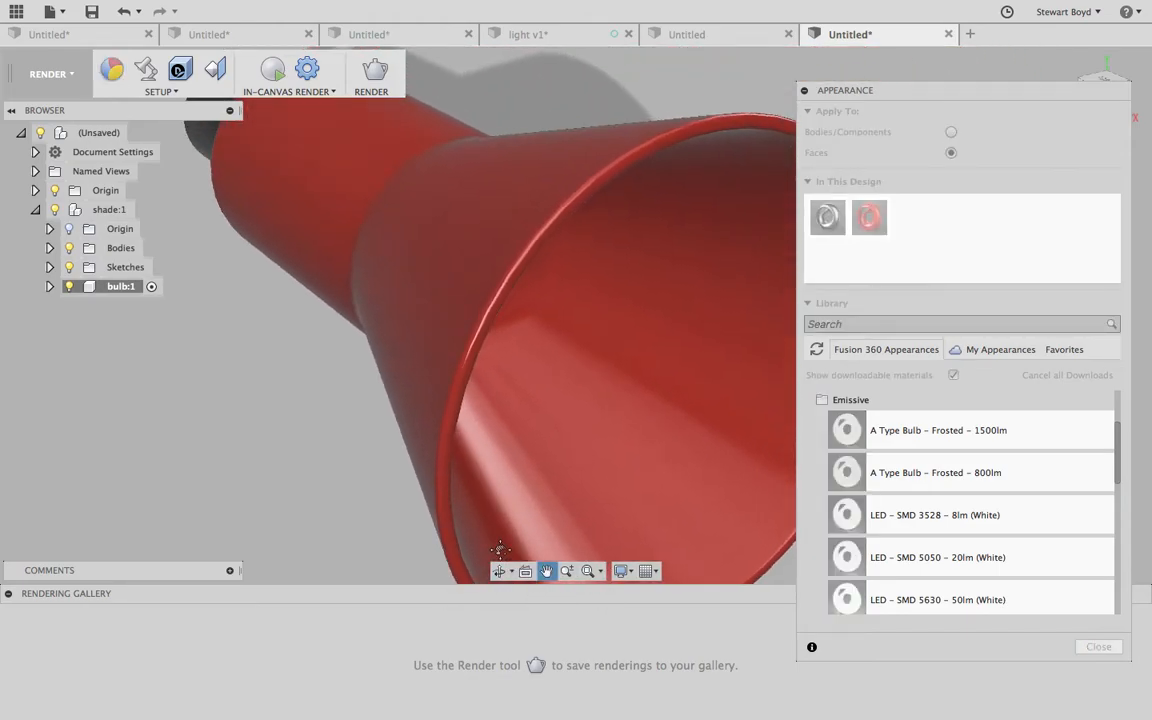
{"action": "left_click", "coordinate": [499, 571]}
{"action": "left_click_drag", "start_coordinate": [630, 386], "coordinate": [601, 357]}
{"action": "key", "text": "Escape"}
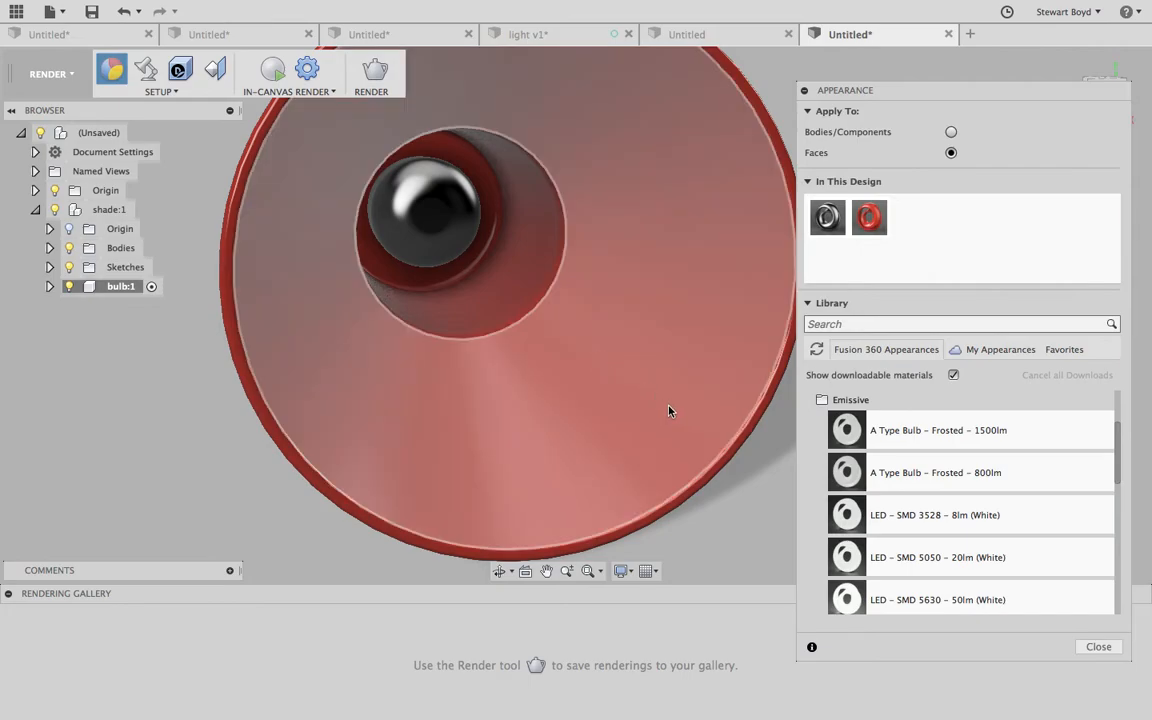
{"action": "left_click_drag", "start_coordinate": [932, 605], "coordinate": [437, 248]}
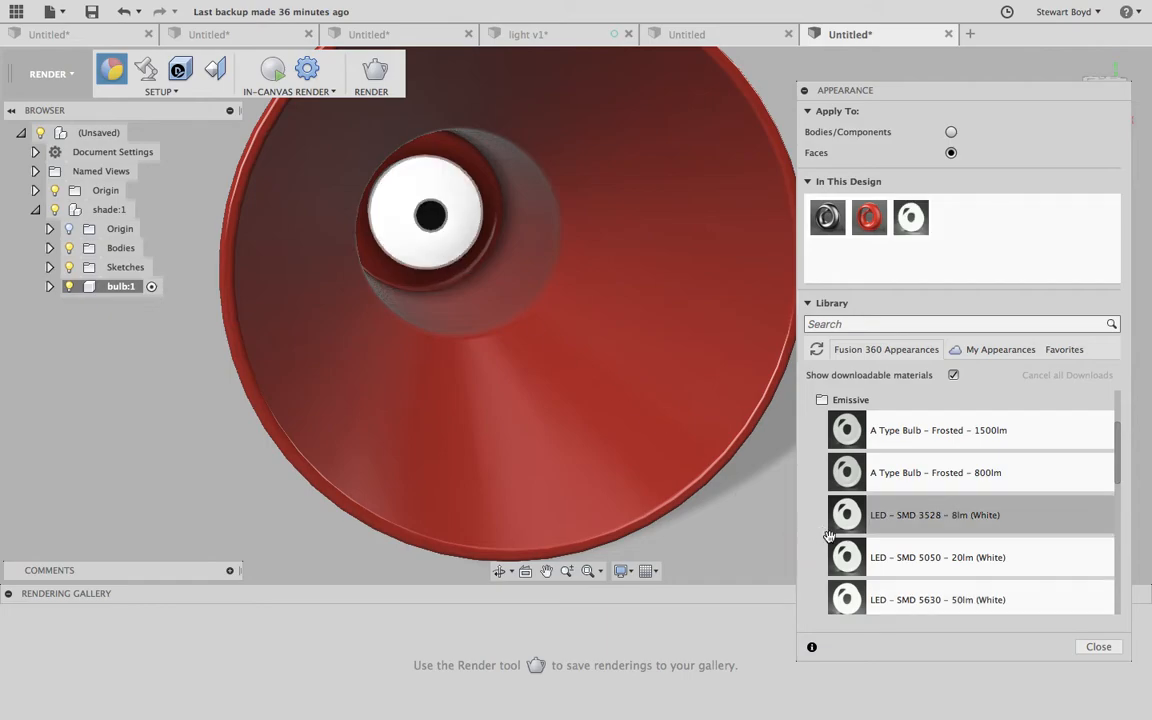
{"action": "left_click_drag", "start_coordinate": [874, 599], "coordinate": [432, 221]}
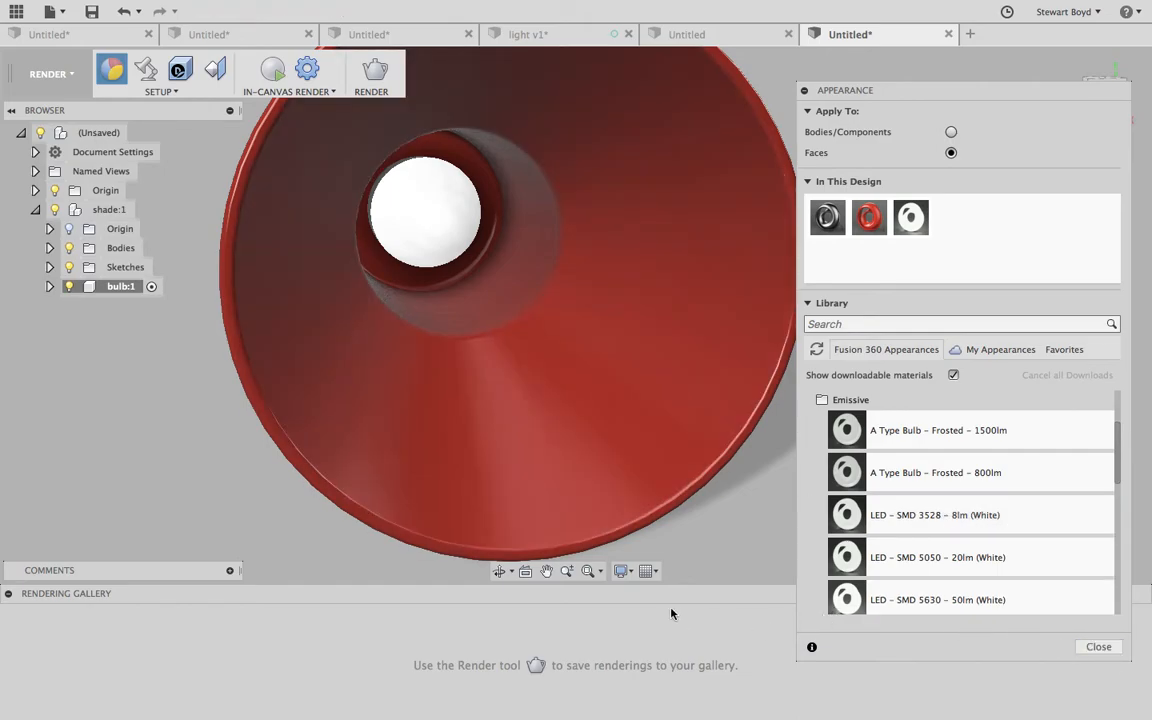
- Close the library's Other category and show the Opaque appearances under Plastic, with the cylinder behind the shade in view
{"action": "left_click", "coordinate": [499, 571]}
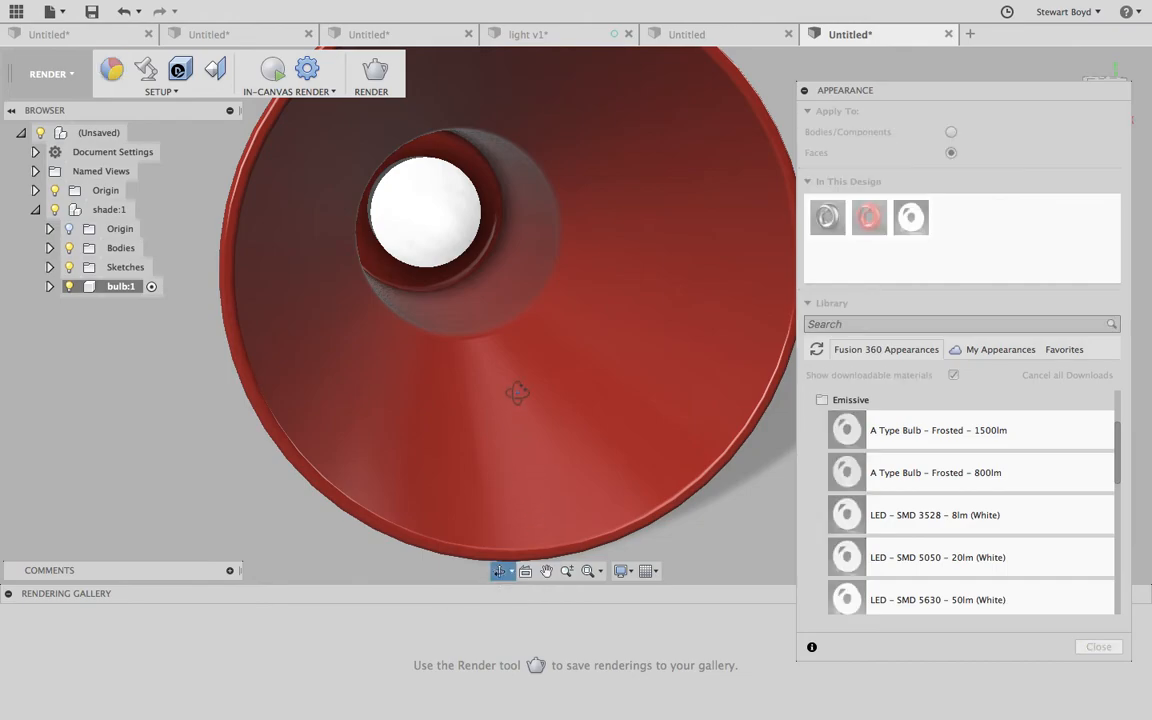
{"action": "left_click_drag", "start_coordinate": [517, 391], "coordinate": [659, 424]}
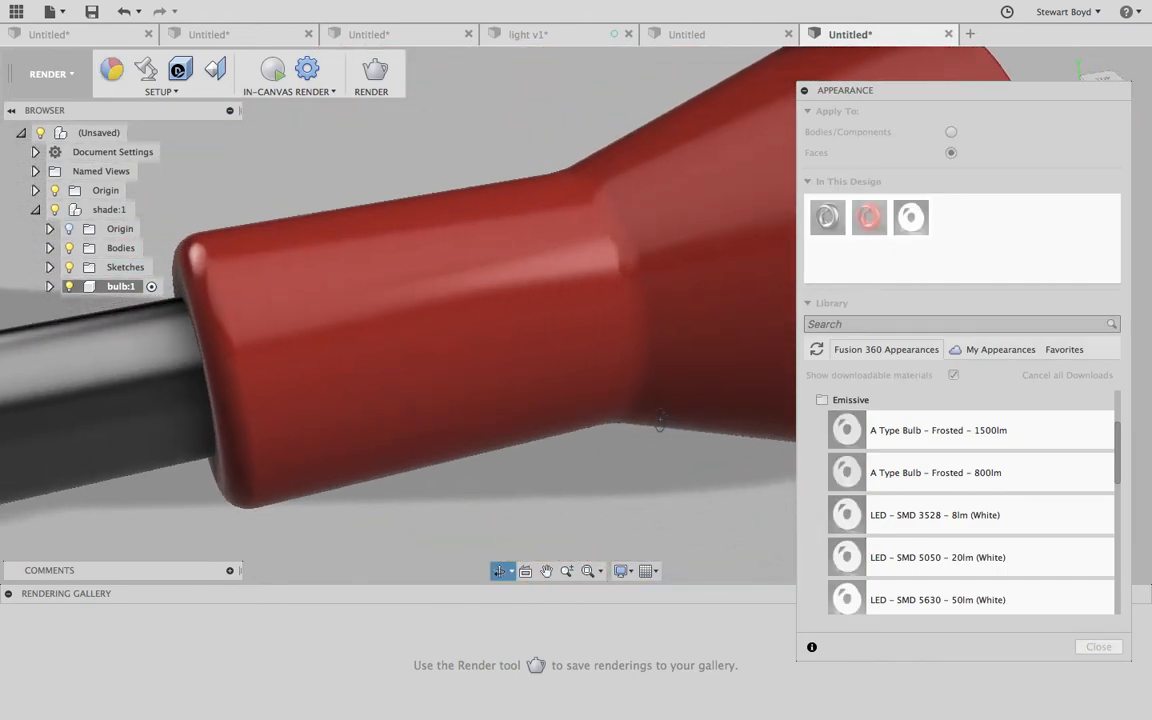
{"action": "key", "text": "Escape"}
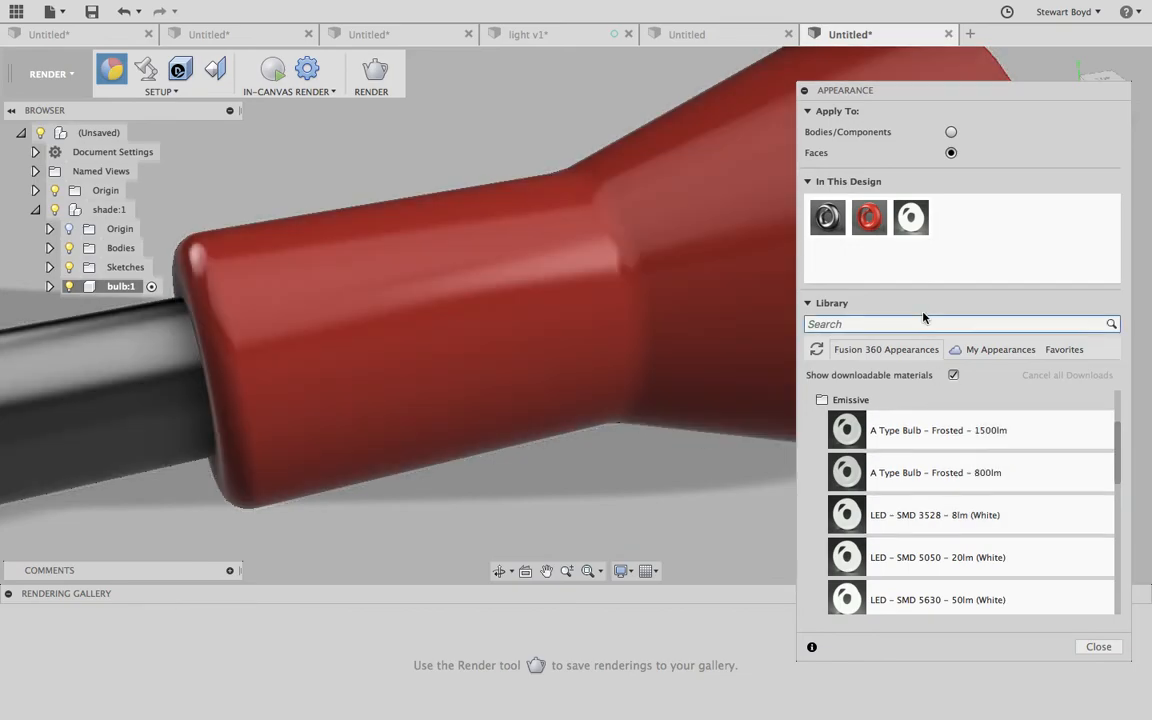
{"action": "scroll", "coordinate": [919, 493], "scroll_direction": "up", "scroll_amount": 3}
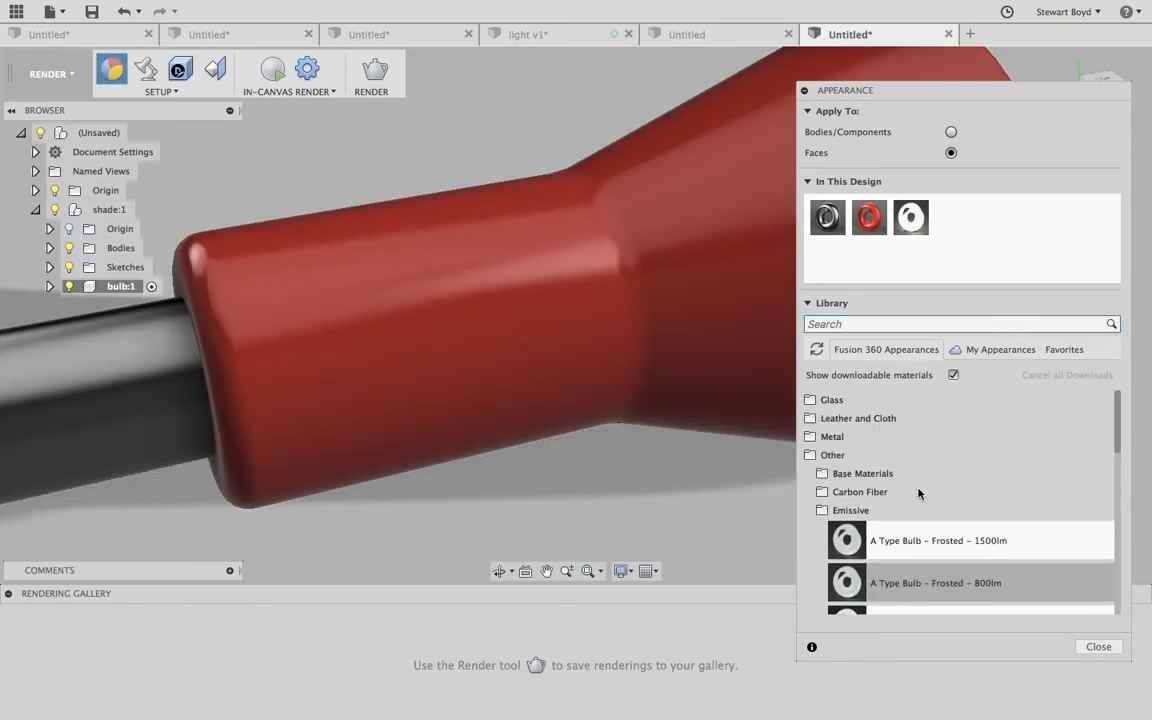
{"action": "left_click", "coordinate": [811, 456]}
{"action": "left_click", "coordinate": [811, 491]}
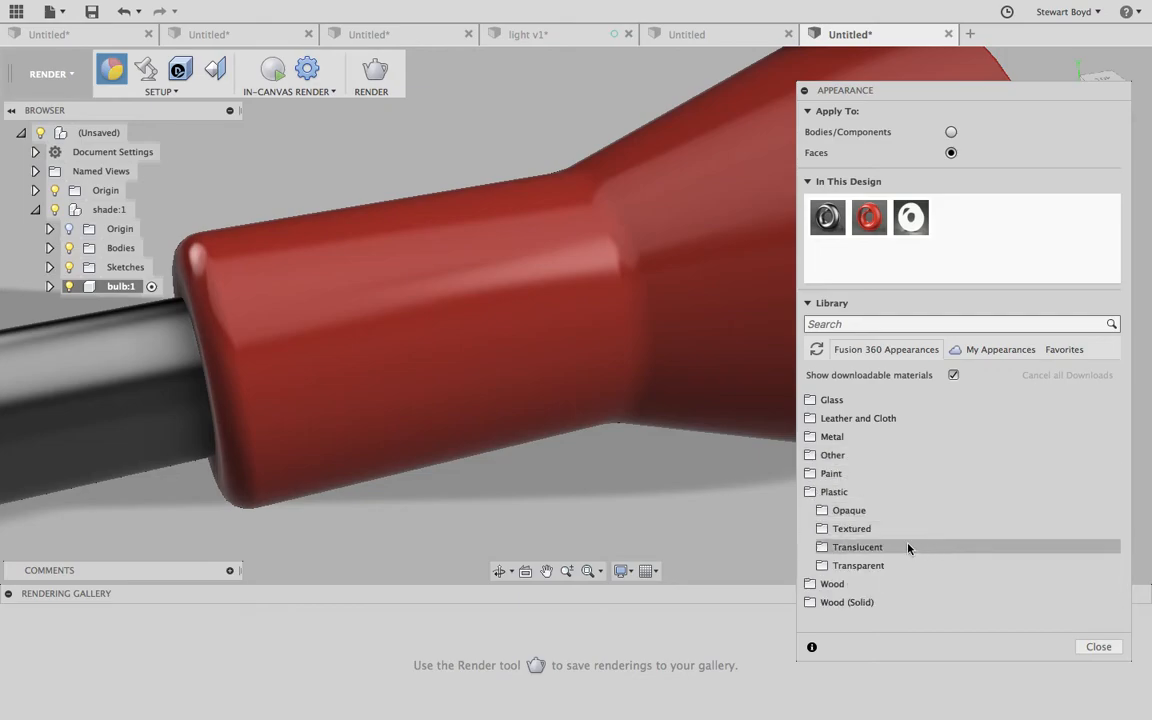
{"action": "left_click", "coordinate": [822, 511]}
- Apply the Plastic - Glossy (White) appearance to the side face of the cylinder behind the shade and finish the appearance assignment
{"action": "scroll", "coordinate": [963, 570], "scroll_direction": "down", "scroll_amount": 10}
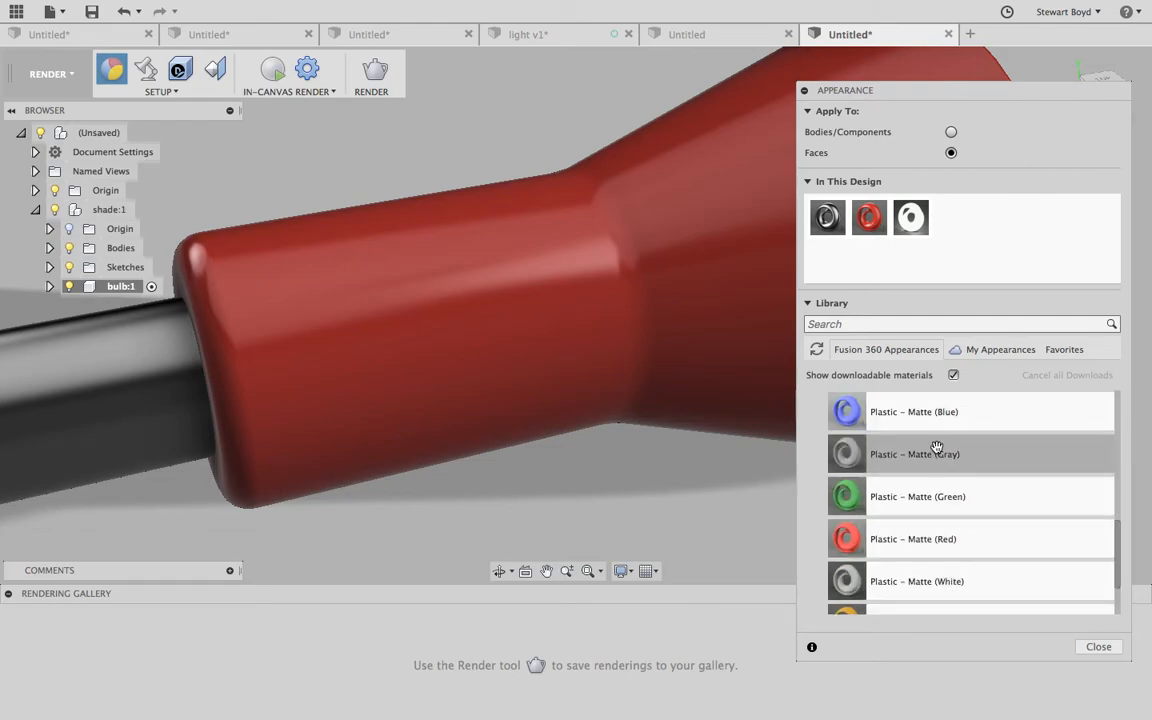
{"action": "scroll", "coordinate": [935, 516], "scroll_direction": "down", "scroll_amount": 3}
{"action": "scroll", "coordinate": [935, 516], "scroll_direction": "up", "scroll_amount": 5}
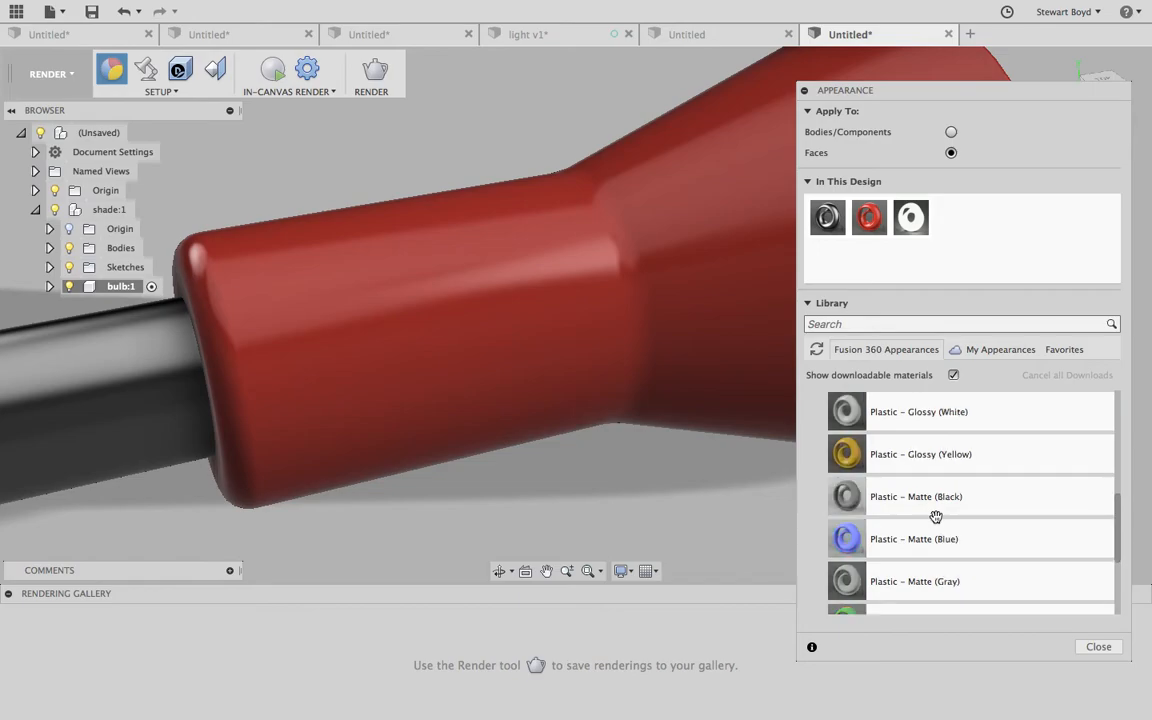
{"action": "left_click_drag", "start_coordinate": [929, 410], "coordinate": [142, 428]}
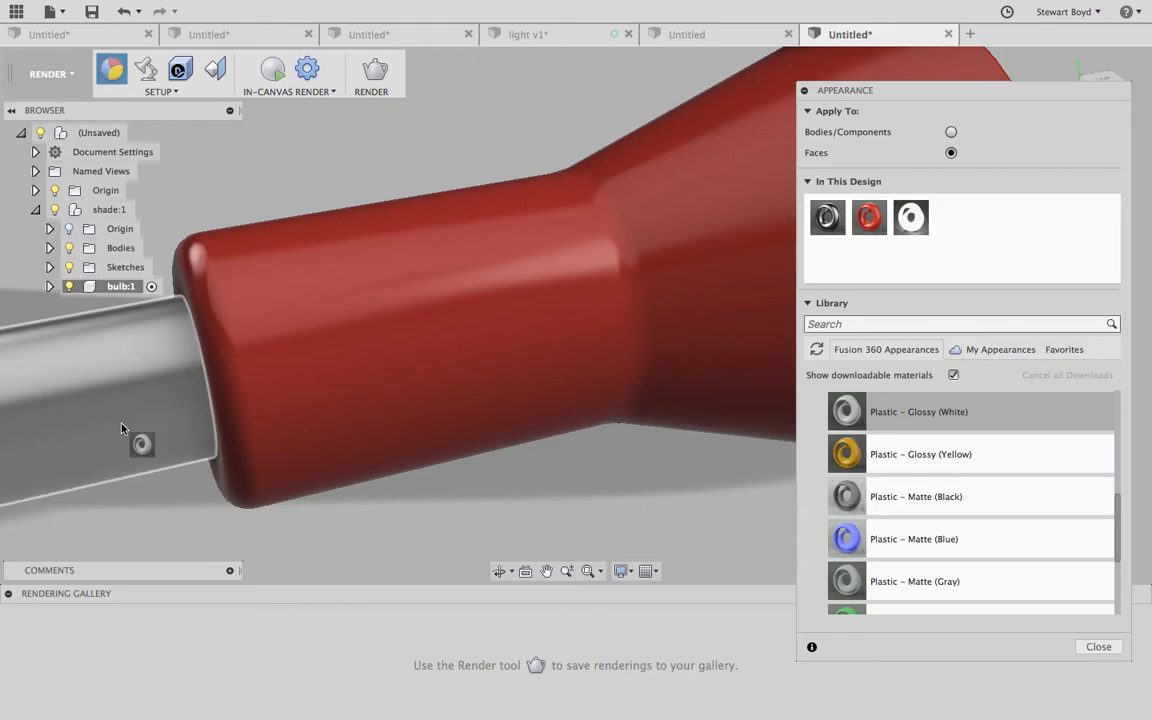
{"action": "left_click_drag", "start_coordinate": [121, 428], "coordinate": [121, 429]}
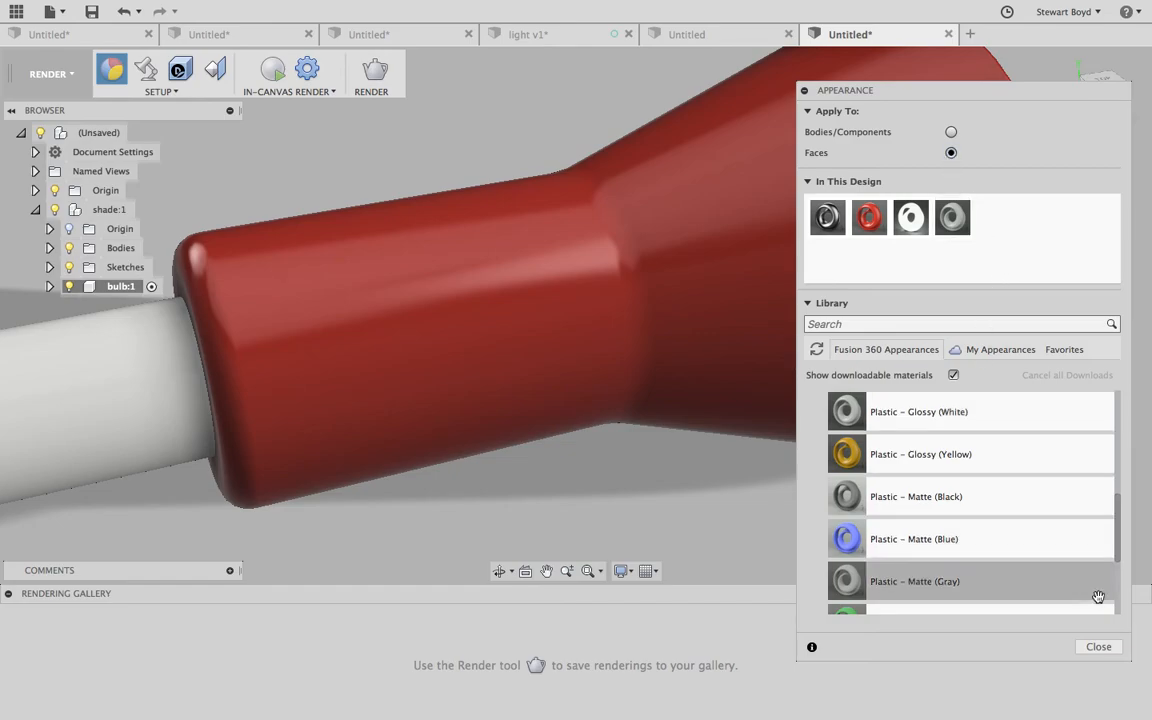
{"action": "left_click", "coordinate": [1098, 646]}
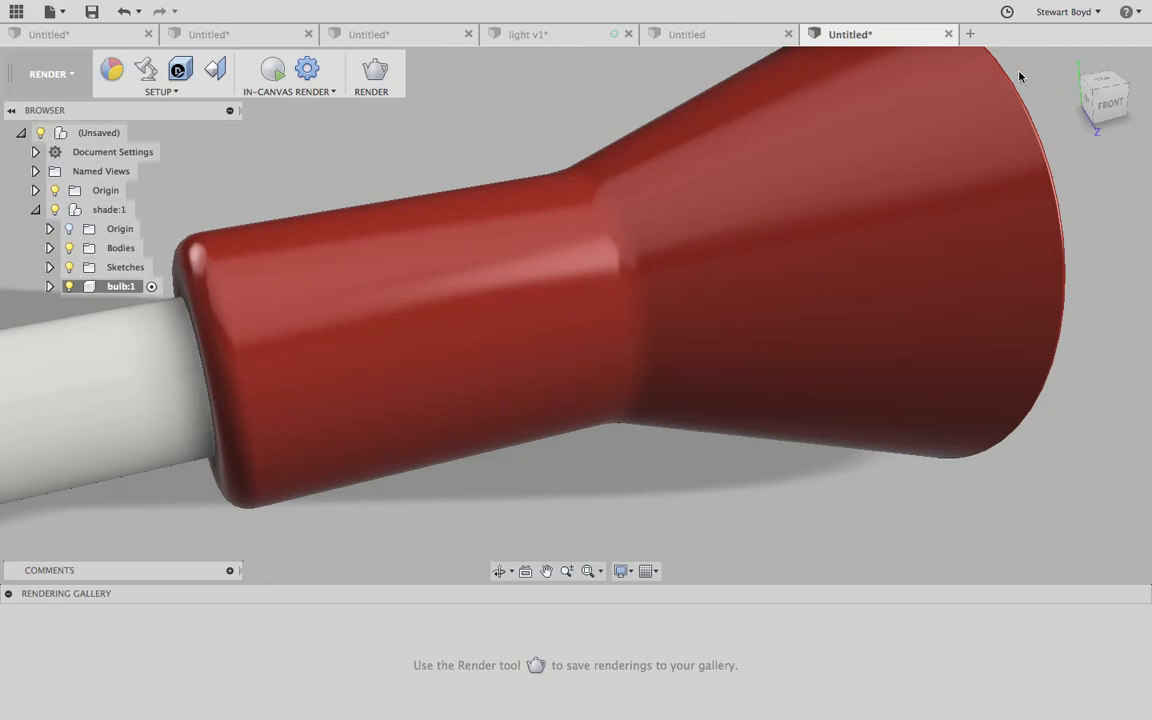
- Set the scene background to Environment, turn on ground reflections, and look through the environment library without changing the current environment
{"action": "left_click", "coordinate": [1069, 64]}
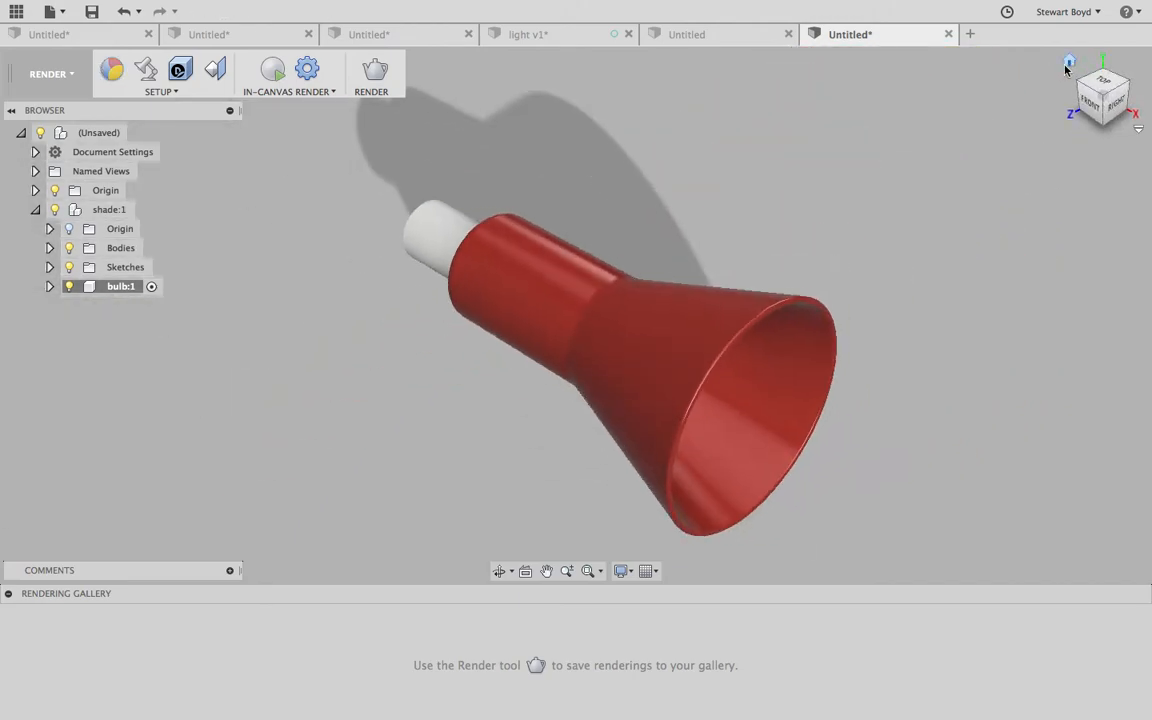
{"action": "left_click", "coordinate": [499, 570]}
{"action": "left_click_drag", "start_coordinate": [597, 391], "coordinate": [366, 185]}
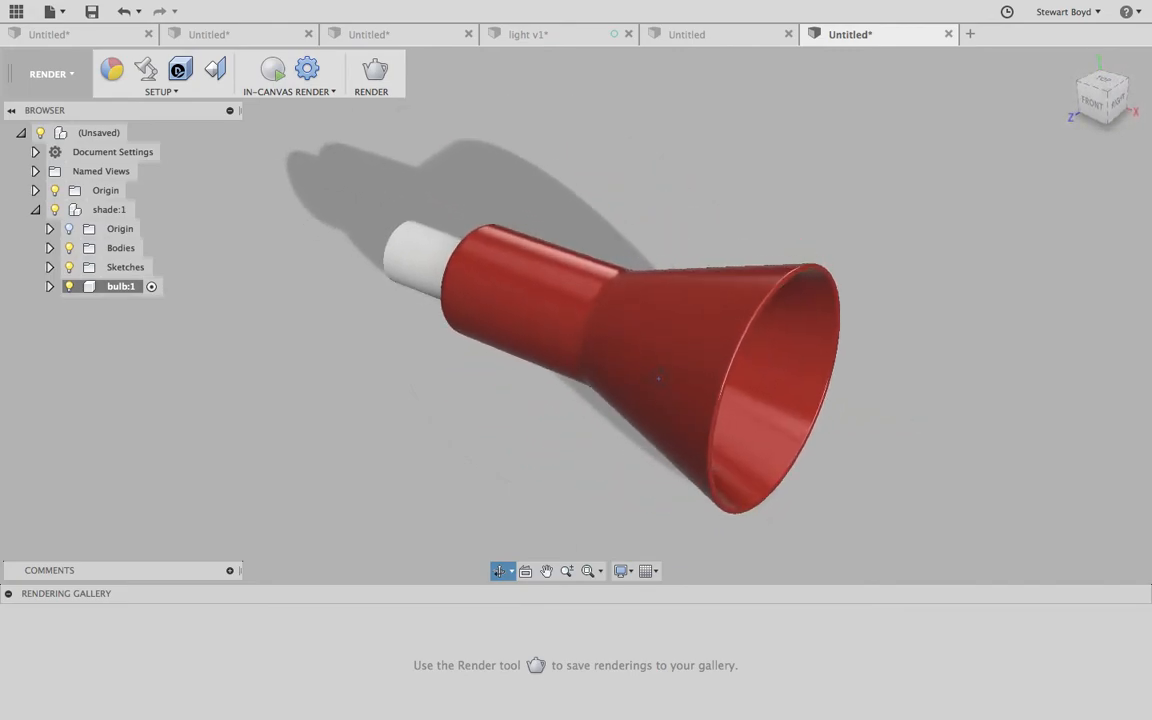
{"action": "left_click", "coordinate": [159, 92]}
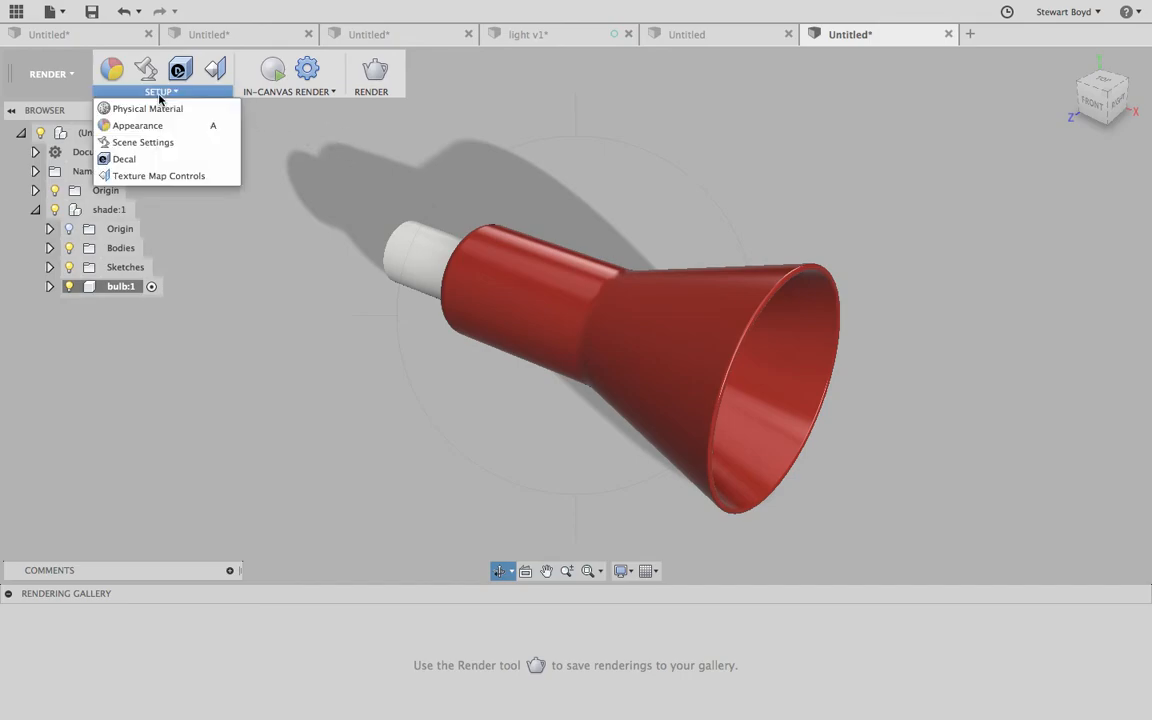
{"action": "left_click", "coordinate": [159, 141]}
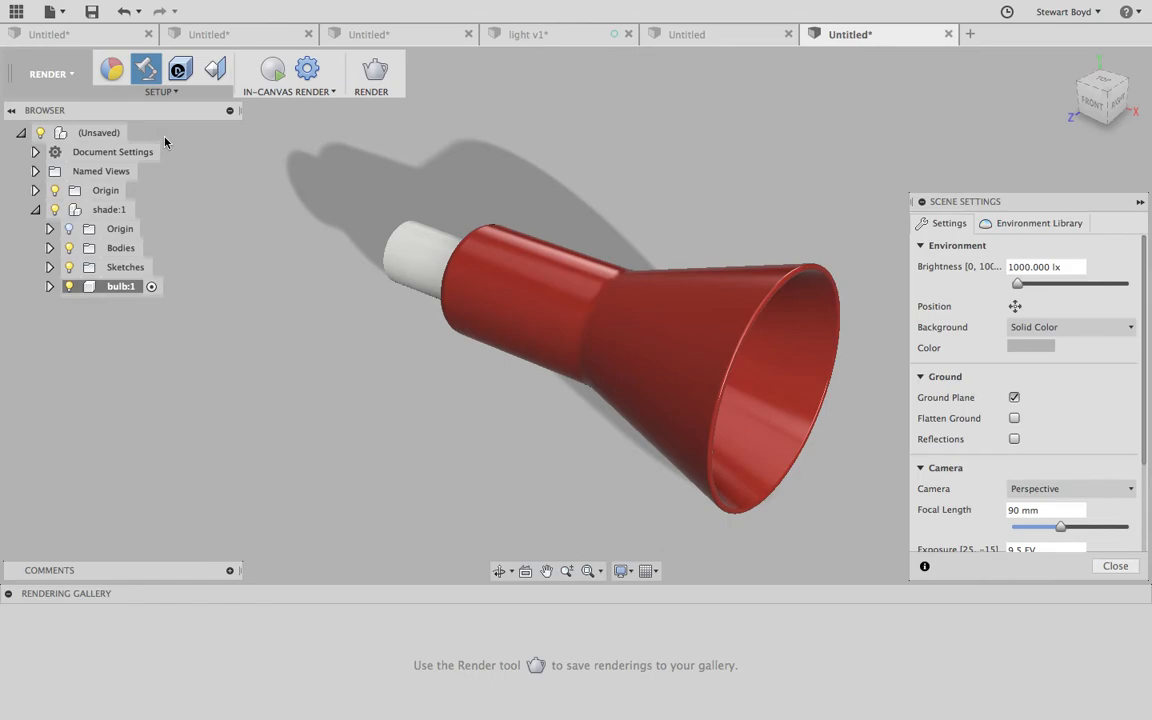
{"action": "left_click", "coordinate": [1100, 327]}
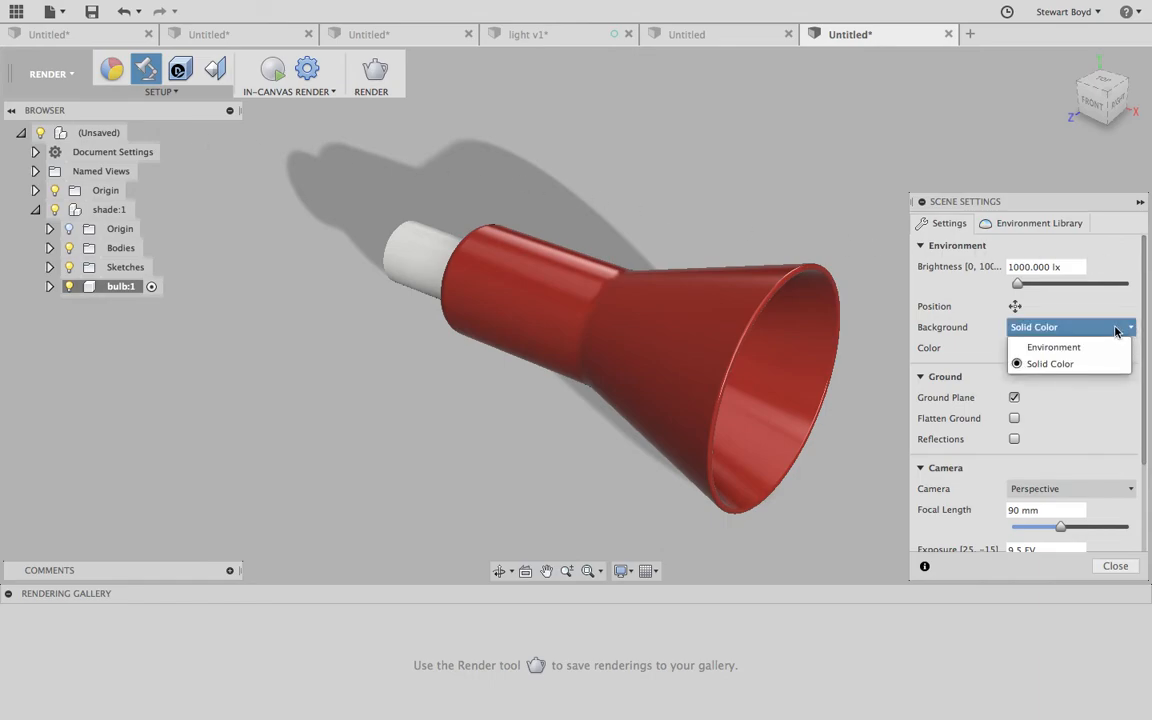
{"action": "left_click", "coordinate": [1089, 348]}
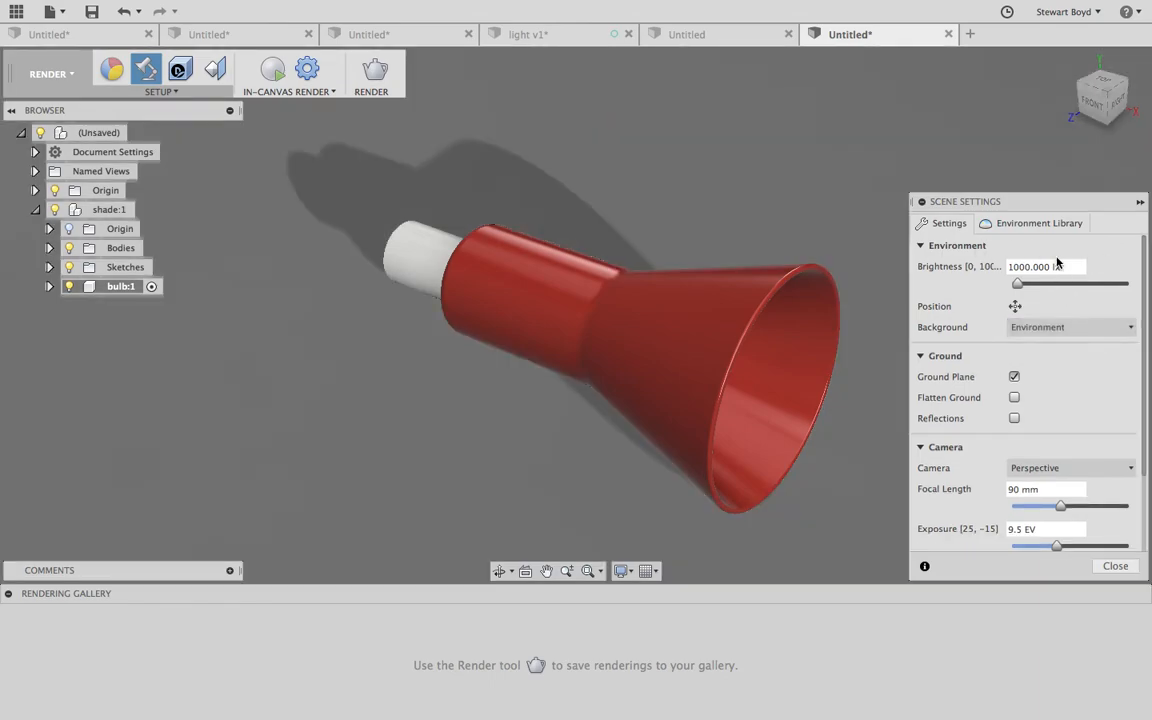
{"action": "left_click", "coordinate": [1015, 418]}
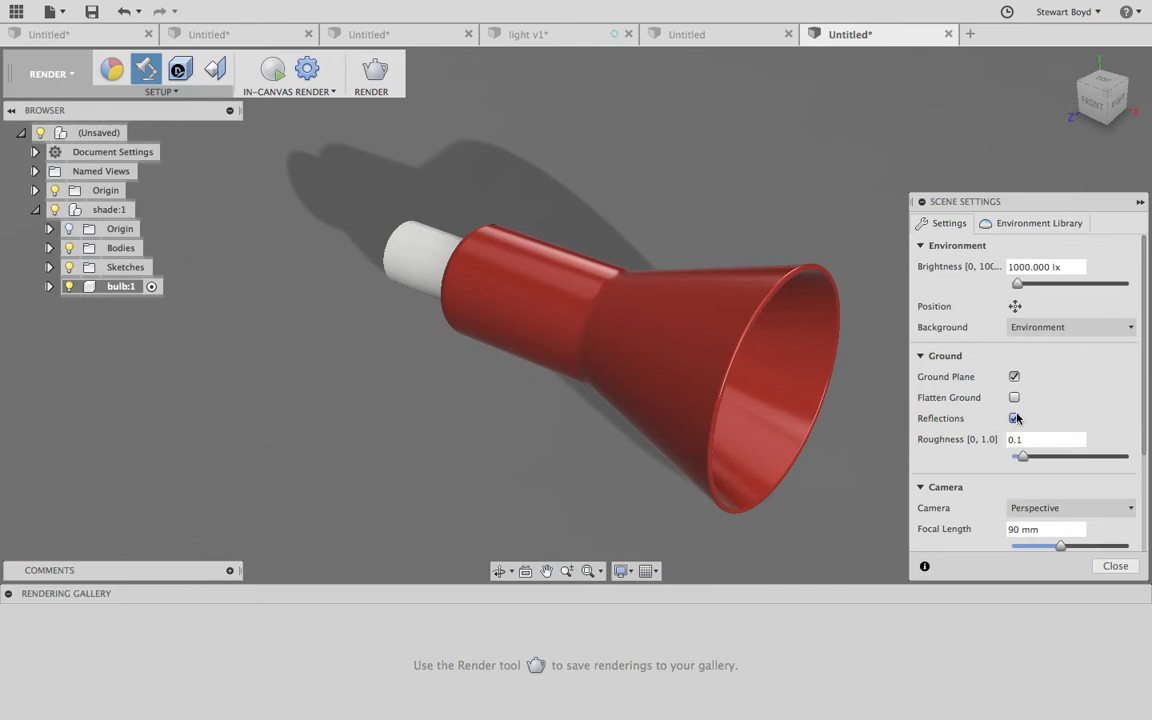
{"action": "left_click", "coordinate": [1030, 223]}
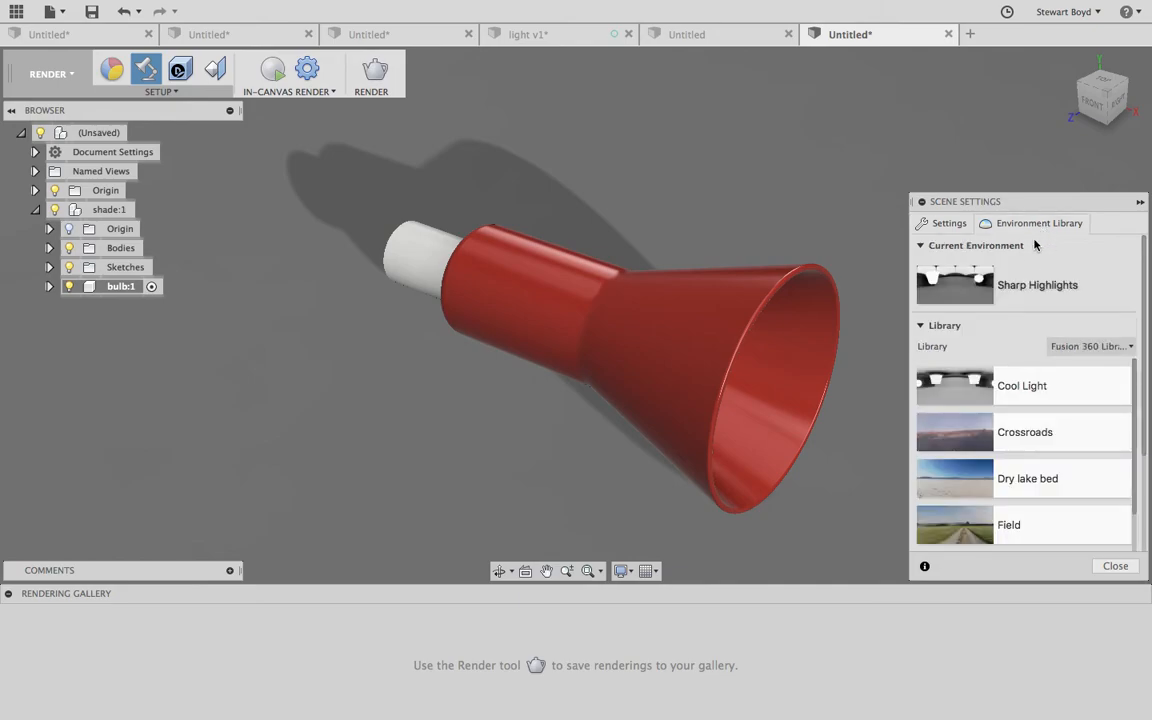
{"action": "scroll", "coordinate": [1040, 410], "scroll_direction": "down", "scroll_amount": 2}
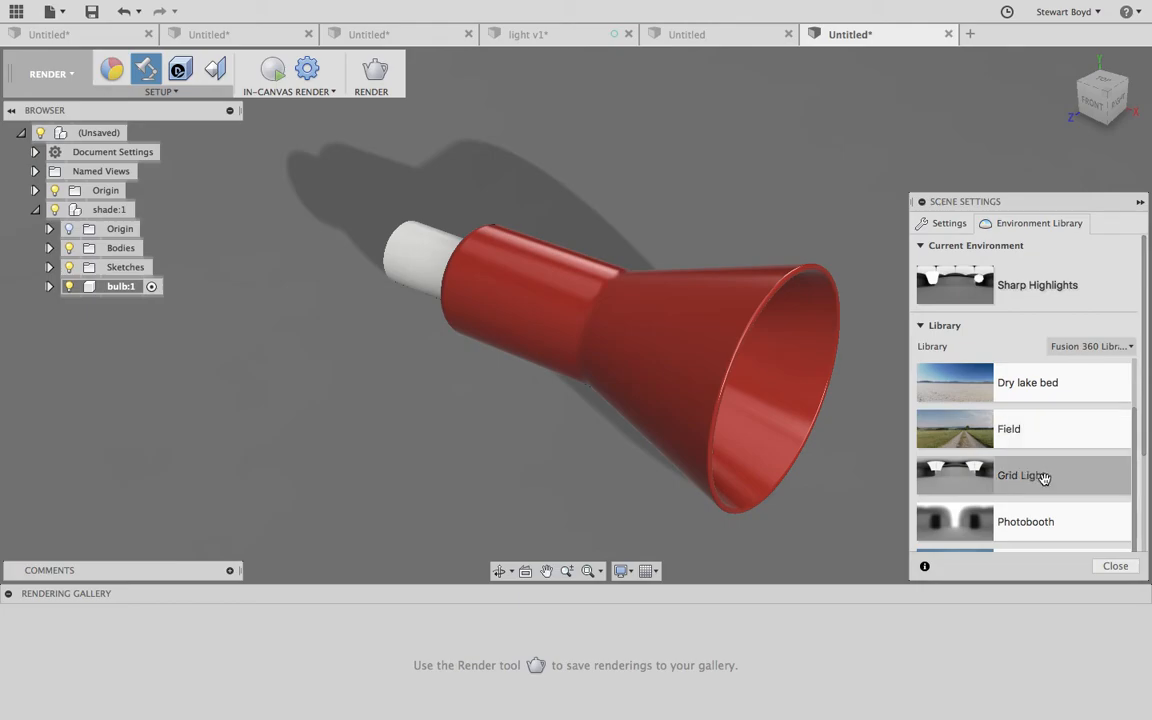
{"action": "left_click", "coordinate": [1113, 566]}
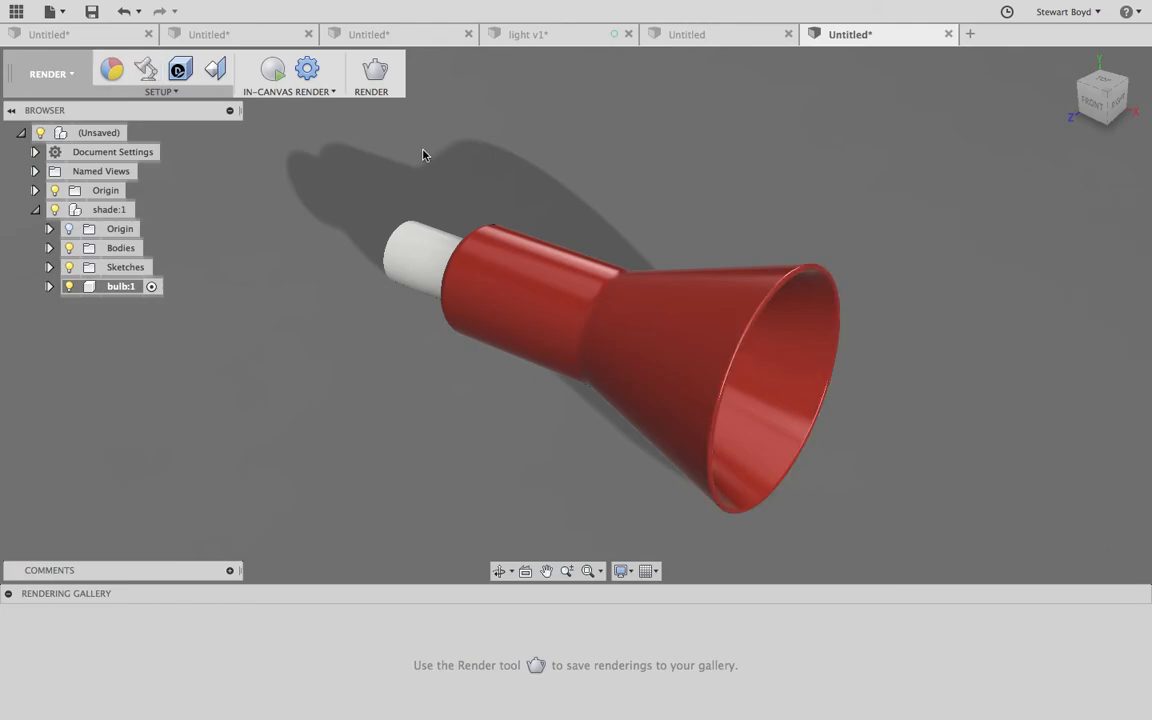
- Reduce the scene's environment brightness to 250 lx
{"action": "left_click", "coordinate": [145, 74]}
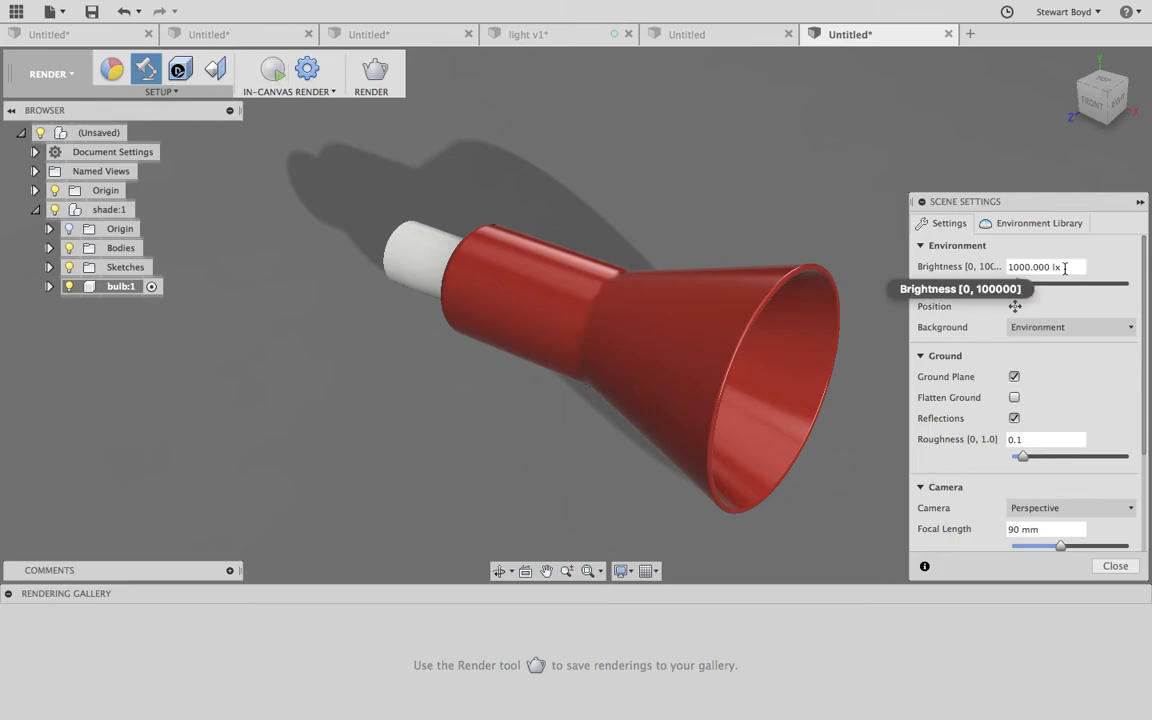
{"action": "left_click", "coordinate": [1065, 267]}
{"action": "type", "text": "500"}
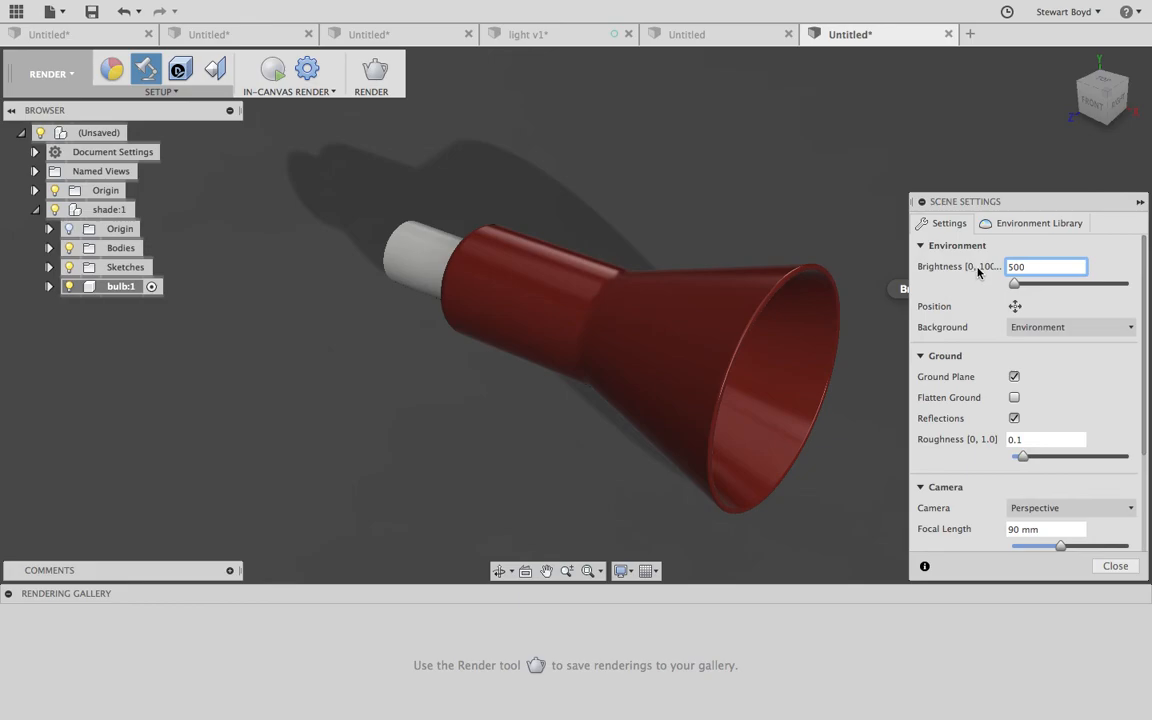
{"action": "key", "text": "BackSpace"}
{"action": "key", "text": "BackSpace"}
{"action": "key", "text": "BackSpace"}
{"action": "type", "text": "250"}
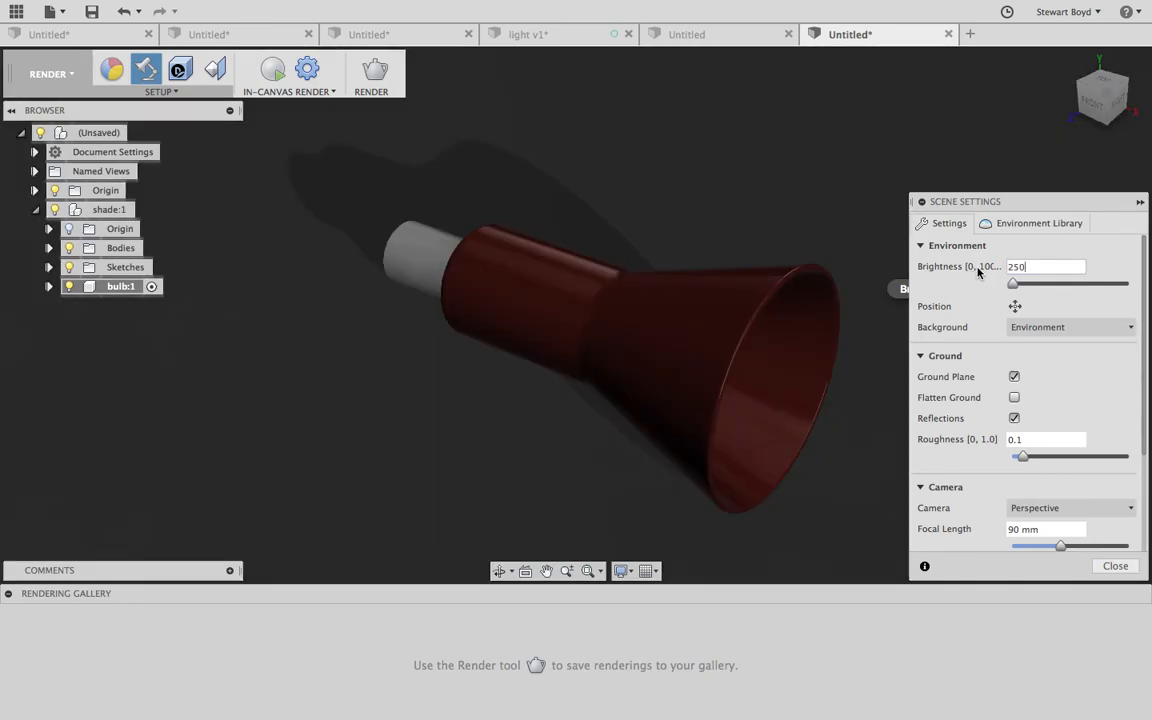
{"action": "left_click", "coordinate": [1114, 566]}
- Set the in-canvas rendering performance to Fast
{"action": "left_click", "coordinate": [270, 95]}
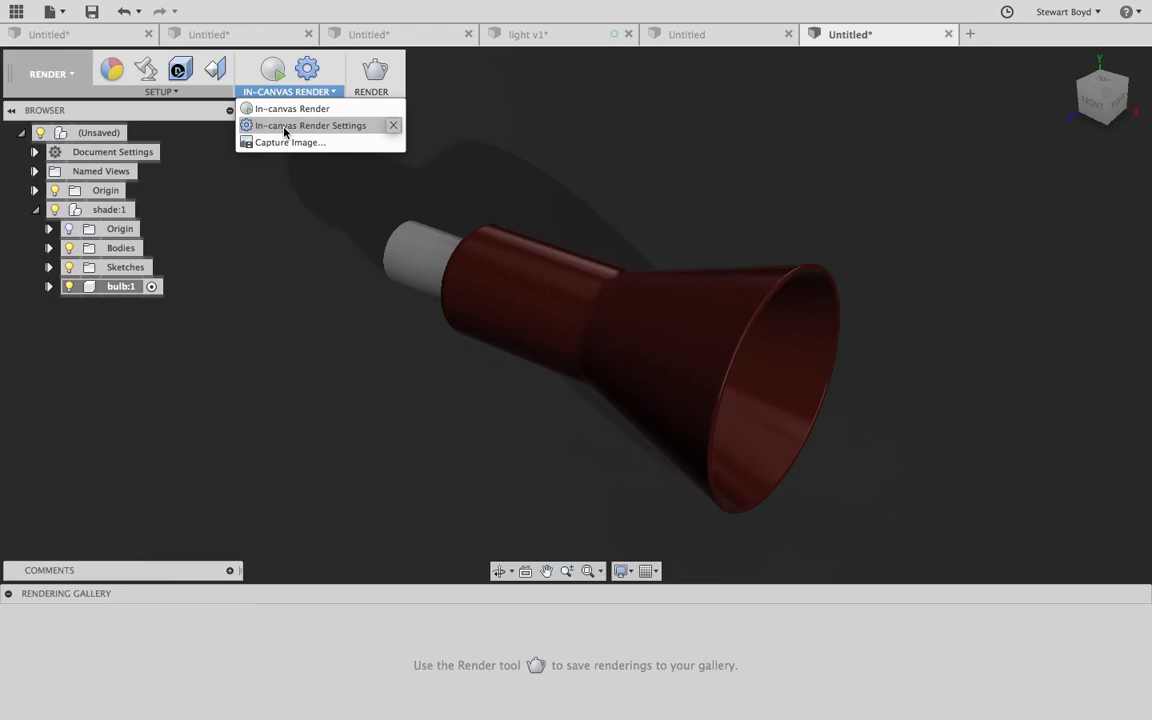
{"action": "left_click", "coordinate": [284, 128]}
{"action": "left_click", "coordinate": [996, 278]}
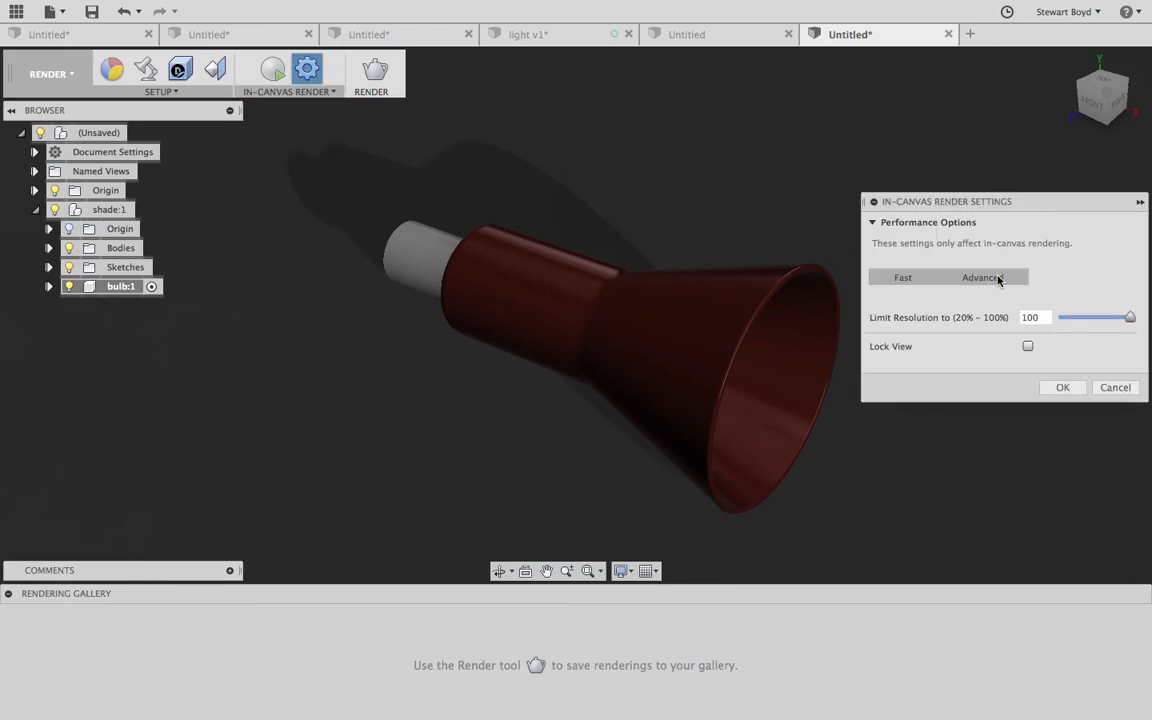
{"action": "left_click", "coordinate": [898, 279]}
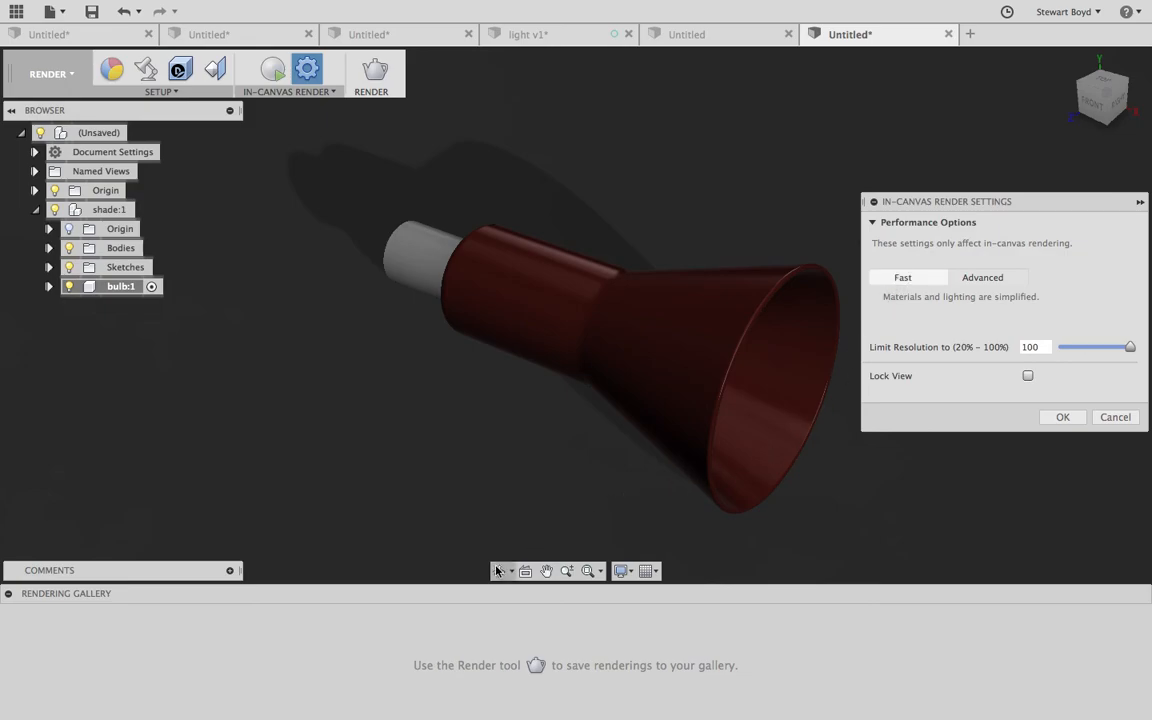
{"action": "left_click", "coordinate": [1050, 419]}
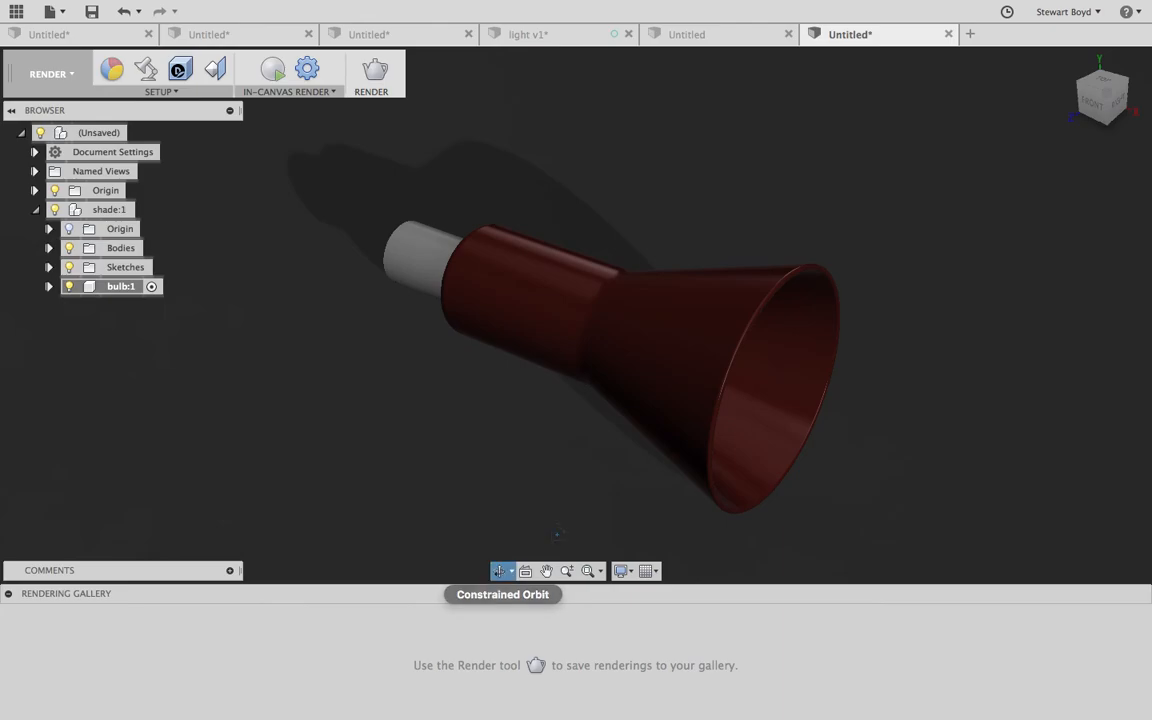
- Start an in-canvas render of the lamp from the opposite side, with the shade's open end in view
{"action": "left_click_drag", "start_coordinate": [681, 393], "coordinate": [528, 400]}
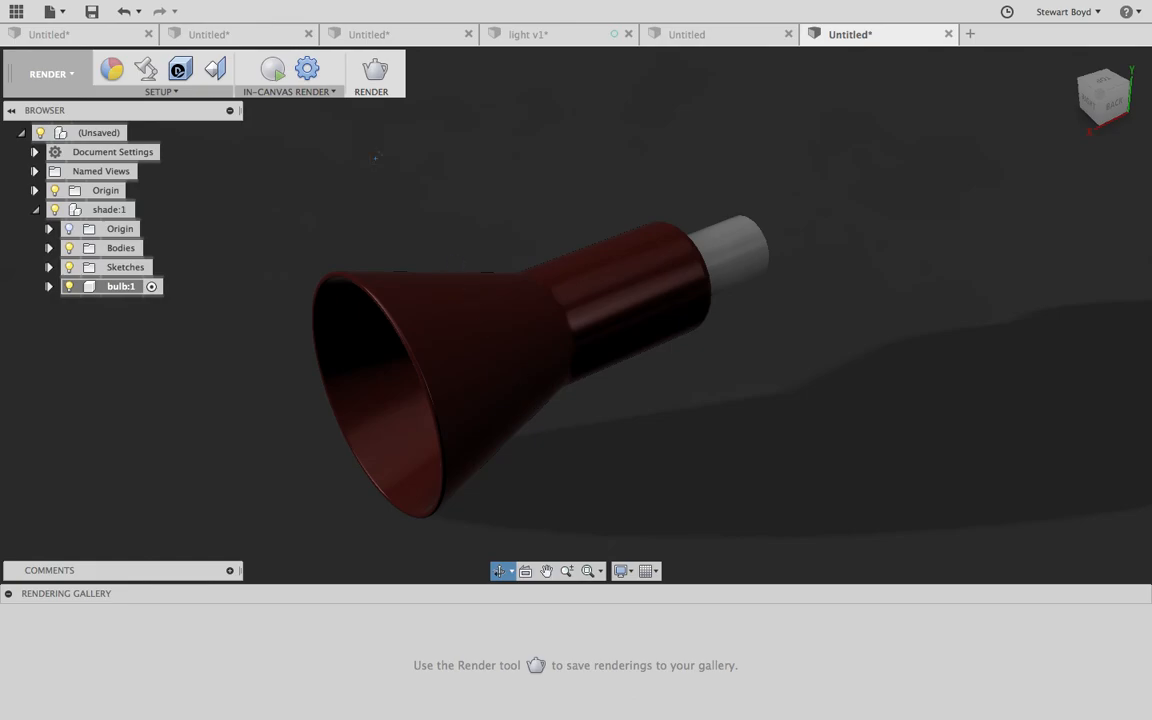
{"action": "left_click", "coordinate": [273, 70]}
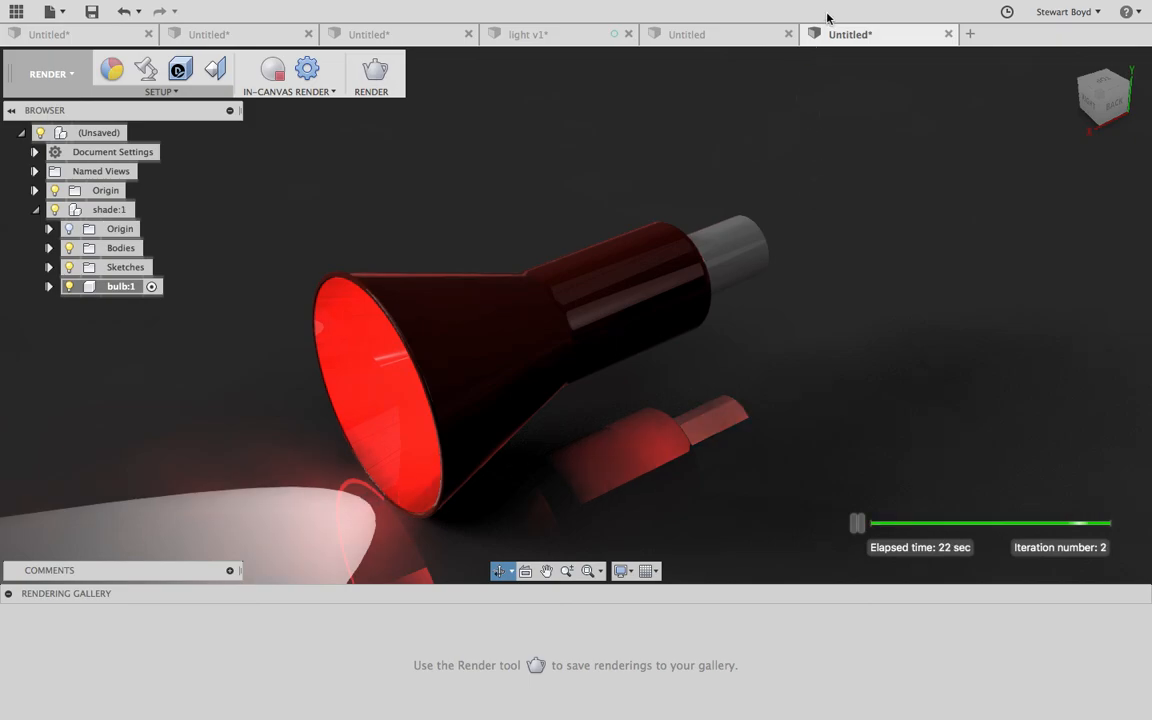
{"action": "mouse_move", "coordinate": [985, 8]}
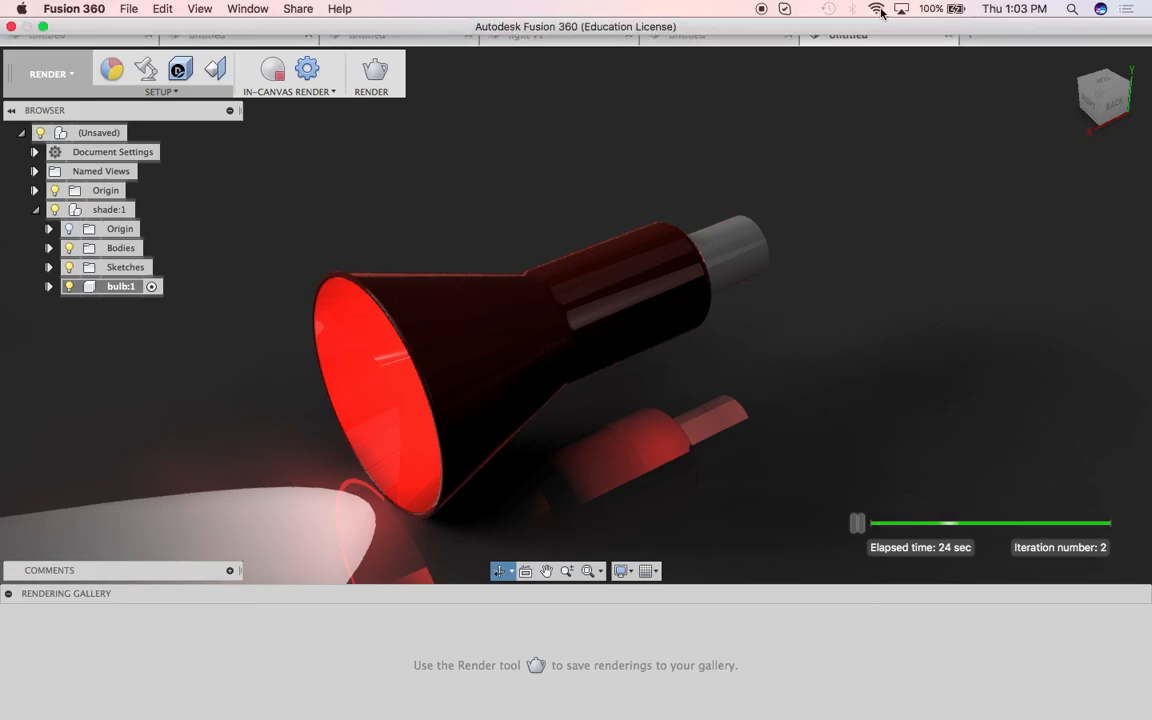